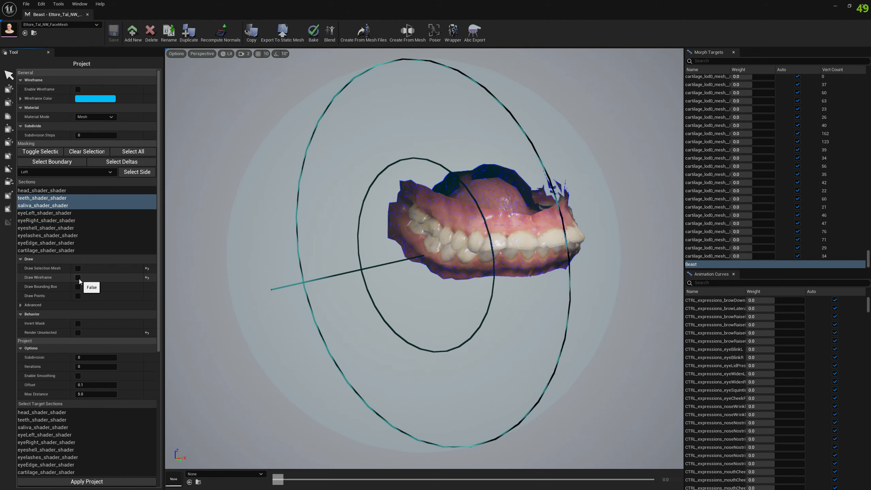
- Set the material mode to Focus to tell the teeth and saliva sections apart by colour
scroll(313, 225, "up", 5)
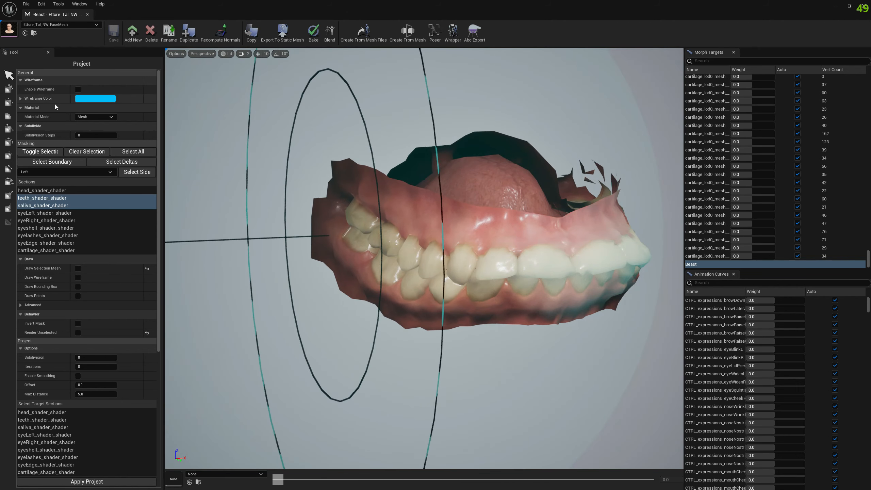
left_click(97, 117)
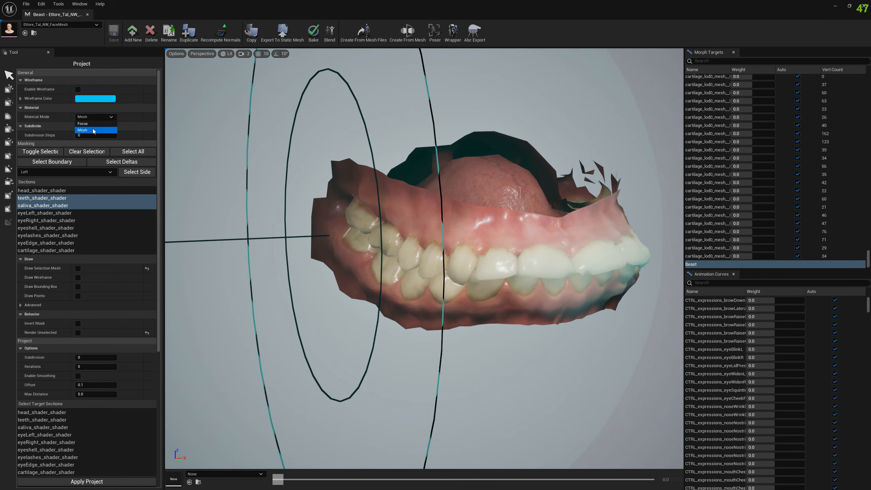
left_click(91, 126)
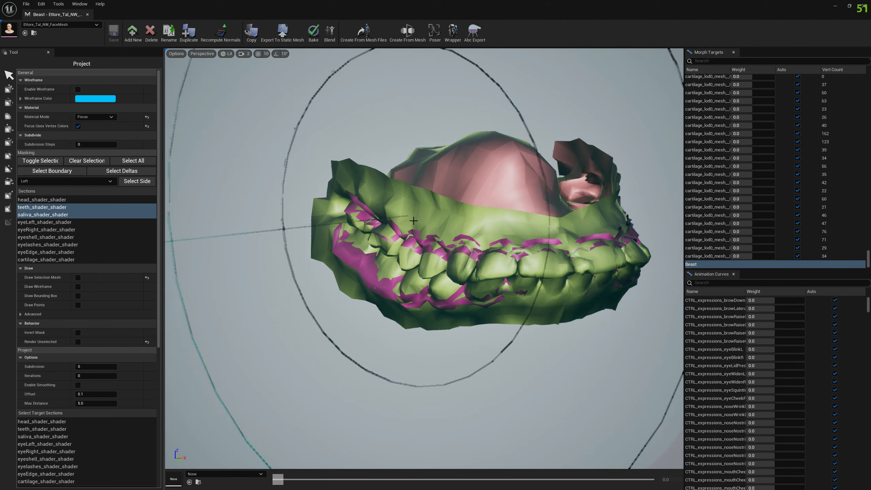
- Examine from several angles where the saliva strips intersect the teeth and gums
mouse_move(522, 248)
right_mouse_down()
mouse_move(549, 242)
mouse_move(497, 238)
right_mouse_up()
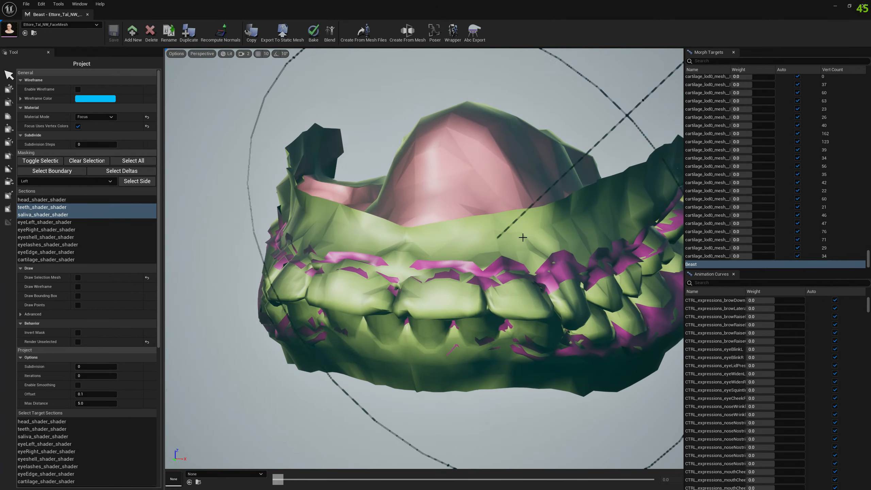
mouse_move(488, 155)
right_mouse_down()
mouse_move(459, 144)
mouse_move(494, 148)
mouse_move(432, 151)
mouse_move(475, 161)
right_mouse_up()
right_click_drag(476, 192, 493, 196)
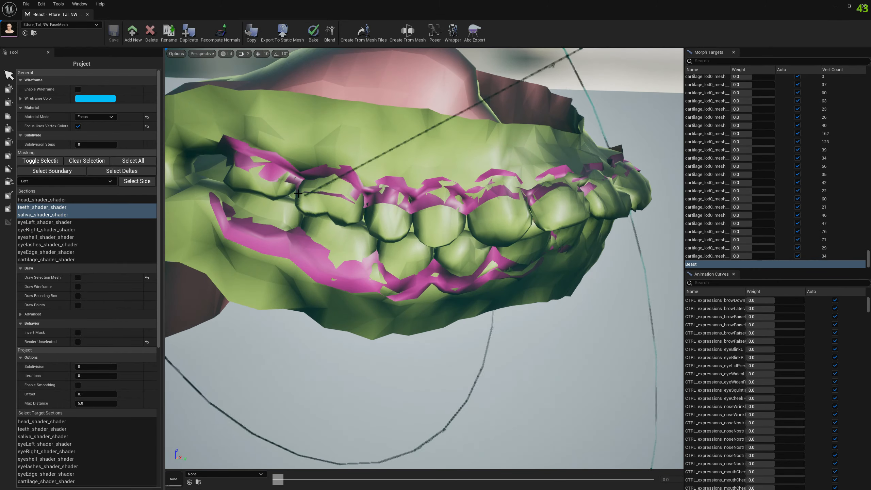
right_click_drag(282, 179, 206, 174)
mouse_move(387, 253)
right_mouse_down()
mouse_move(363, 254)
mouse_move(473, 249)
right_mouse_up()
mouse_move(415, 230)
right_mouse_down()
mouse_move(377, 229)
mouse_move(416, 229)
right_mouse_up()
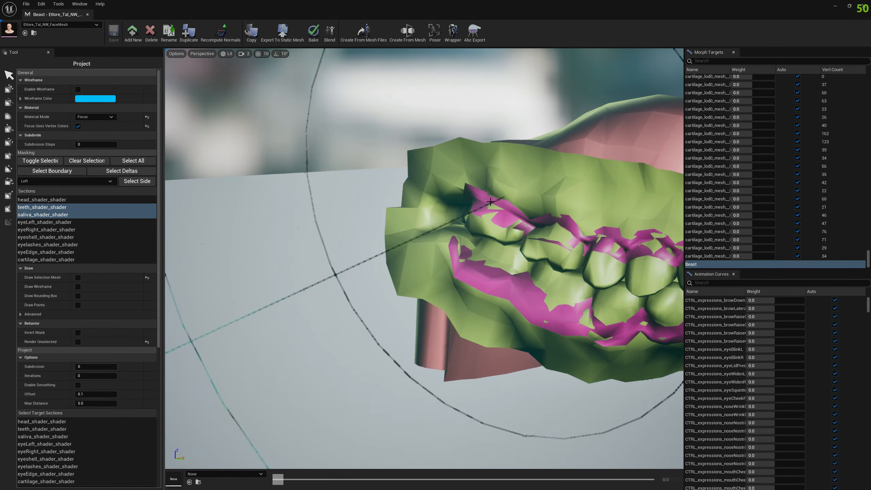
scroll(517, 221, "down", 3)
right_click_drag(517, 221, 295, 237)
- Set up projecting only saliva_shader_shader onto the teeth_shader_shader target, with offset 0.03 and max distance 0.1
left_click(59, 216)
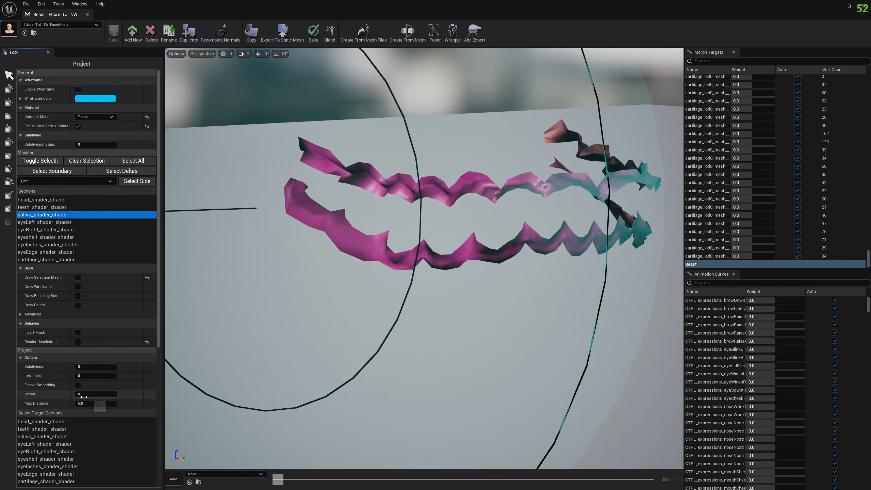
scroll(68, 426, "down", 3)
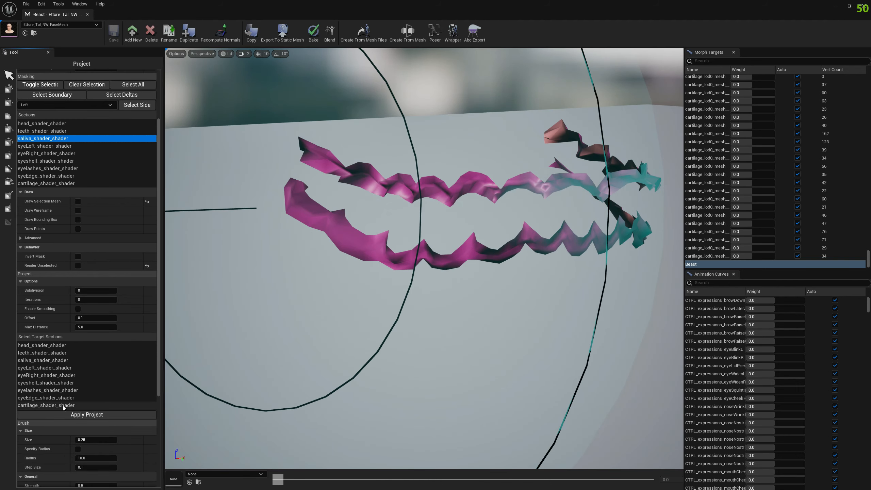
left_click(48, 352)
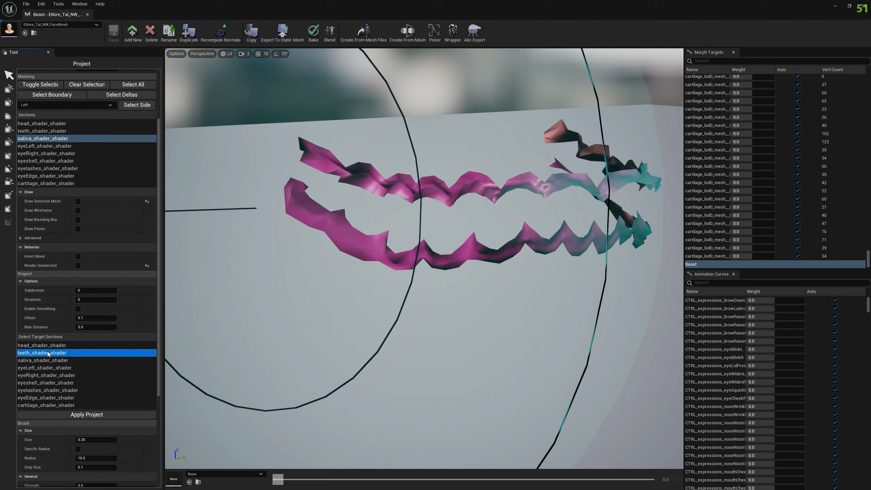
left_click(94, 319)
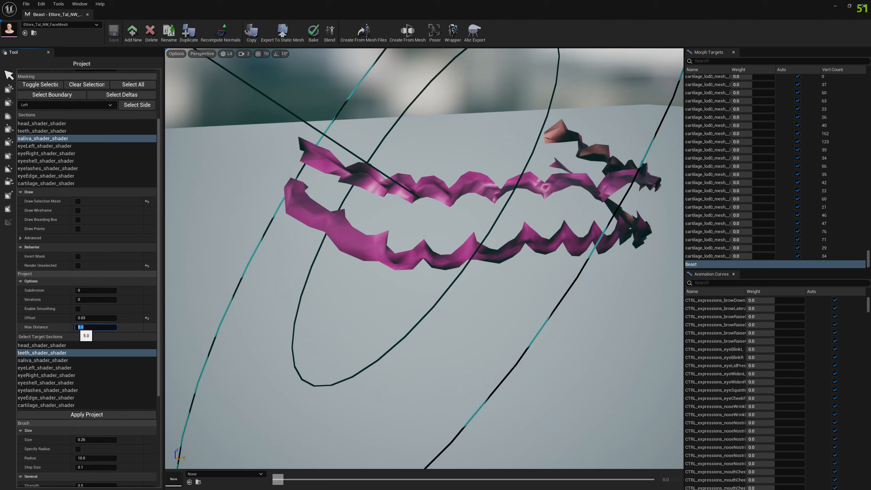
type(".1")
key("Return")
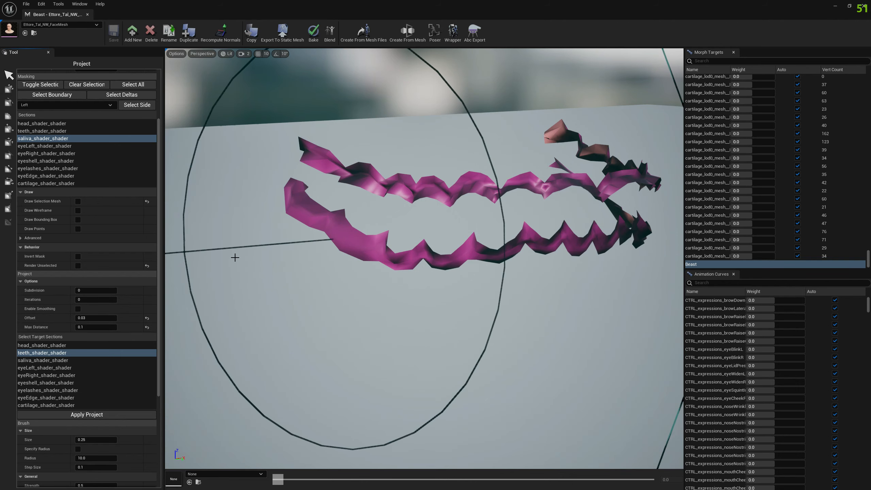
- Apply the projection to the saliva mesh and show the teeth section with it to check the fit
scroll(233, 256, "up", 3)
mouse_move(395, 255)
right_mouse_down()
mouse_move(325, 253)
mouse_move(395, 255)
right_mouse_up()
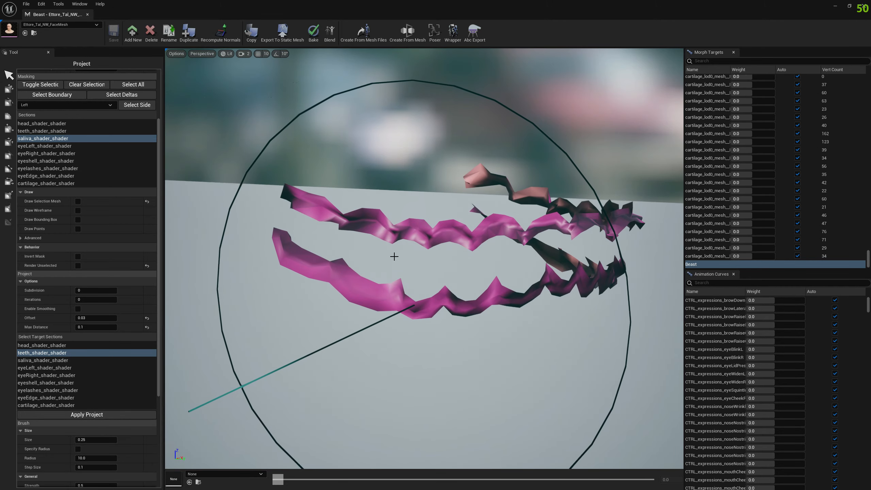
left_click(93, 415)
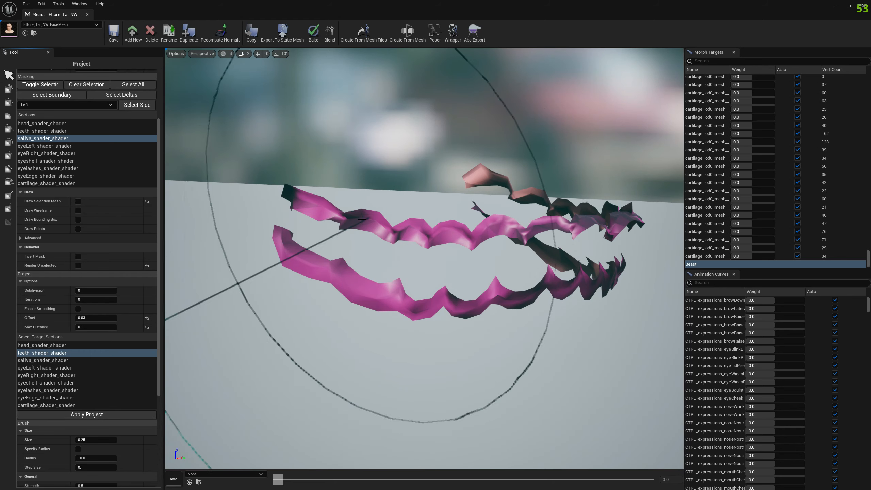
left_click(41, 131, "ctrl")
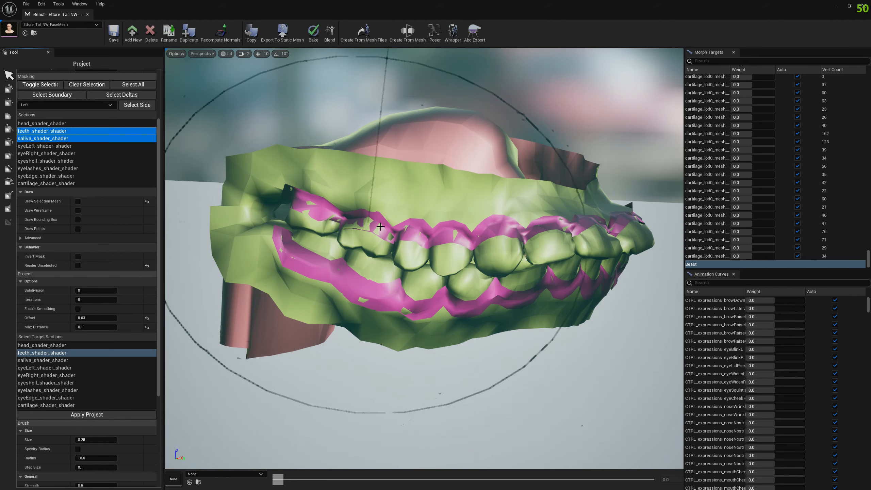
mouse_move(411, 247)
right_mouse_down()
mouse_move(463, 245)
mouse_move(346, 240)
mouse_move(296, 272)
mouse_move(288, 296)
mouse_move(404, 297)
mouse_move(394, 297)
right_mouse_up()
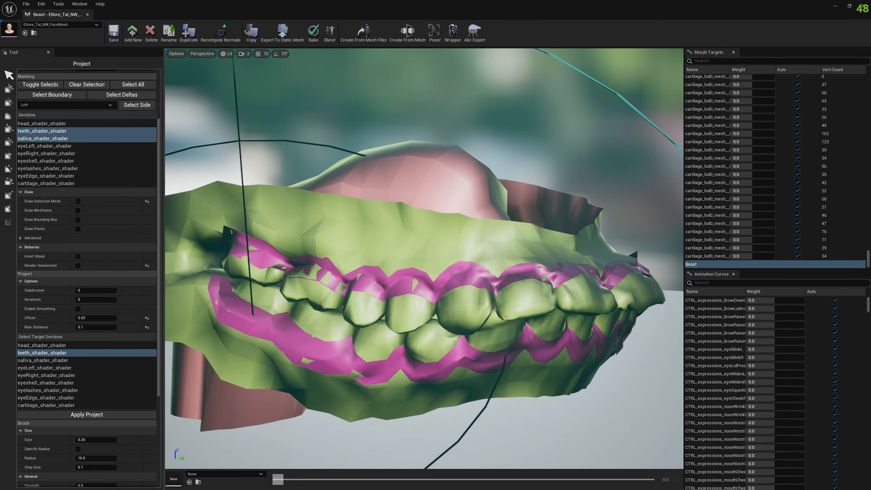
- Reproject the isolated saliva section onto the teeth with an offset of 0.04 and show the teeth again for inspection
left_click(51, 132, "ctrl")
left_click(98, 318)
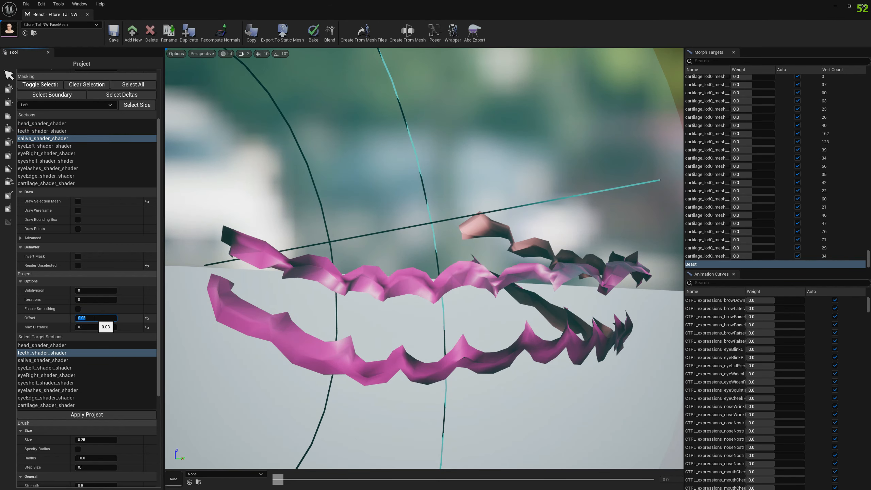
type("0.04")
key("Return")
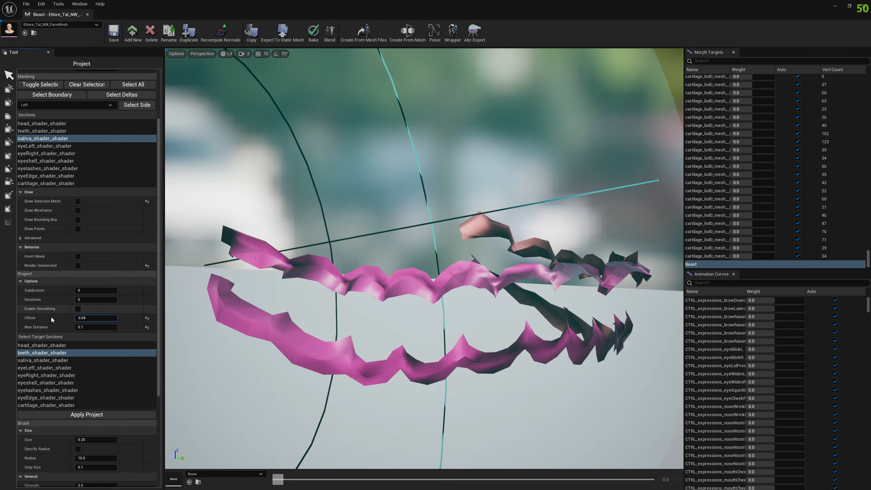
left_click(111, 415)
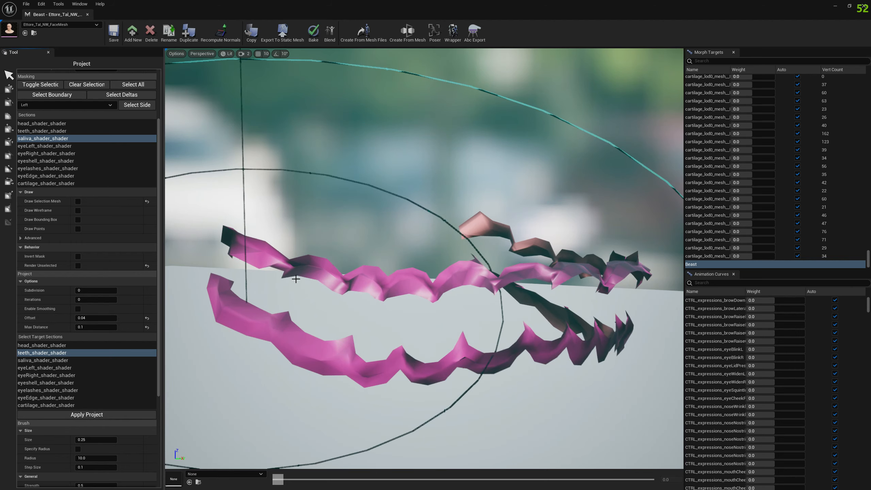
left_click(42, 130, "ctrl")
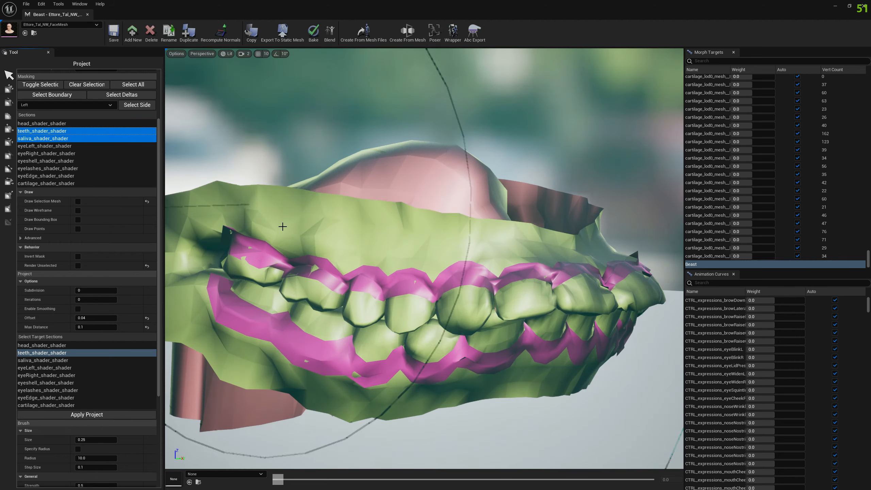
left_click_drag(282, 223, 339, 288)
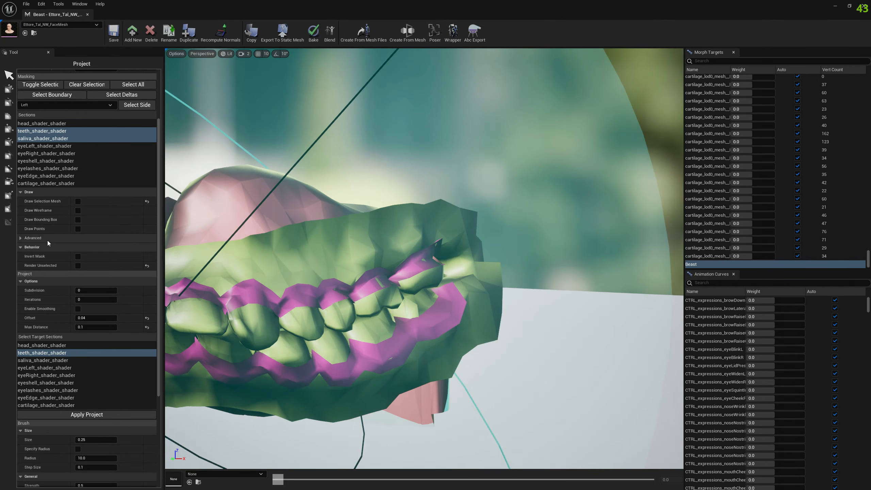
- Switch to the Move tool and reduce its brush size to 0.0 for fine work on the saliva
left_click(9, 90)
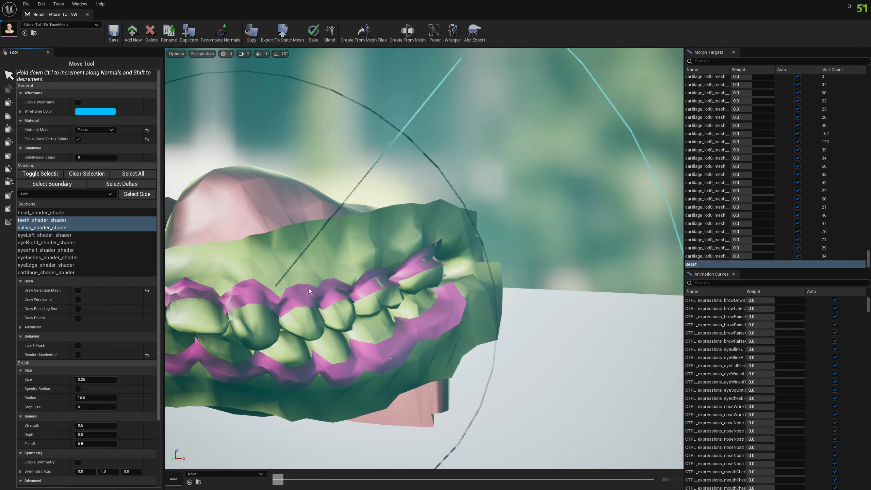
scroll(108, 342, "down", 3)
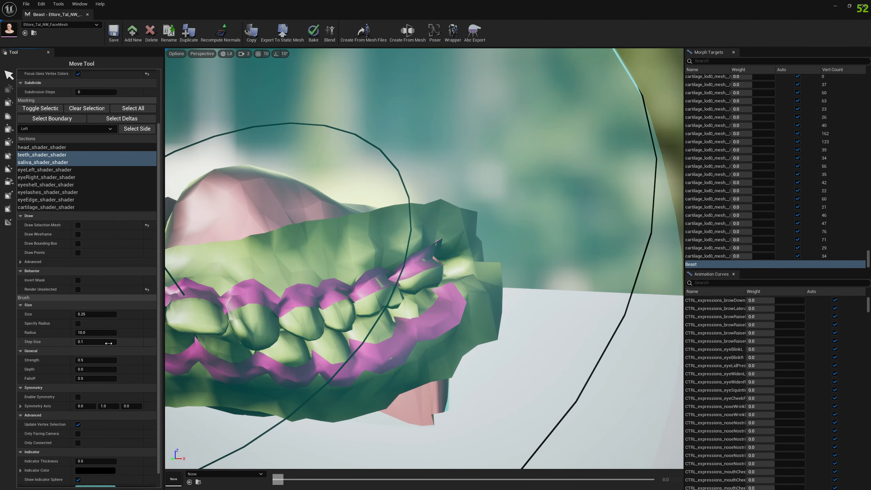
scroll(105, 341, "down", 1)
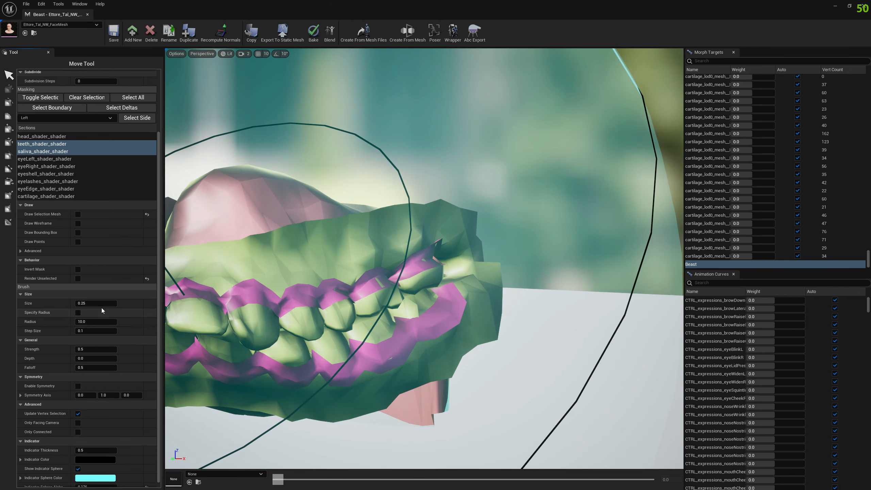
left_click_drag(102, 304, 81, 305)
scroll(346, 288, "up", 5)
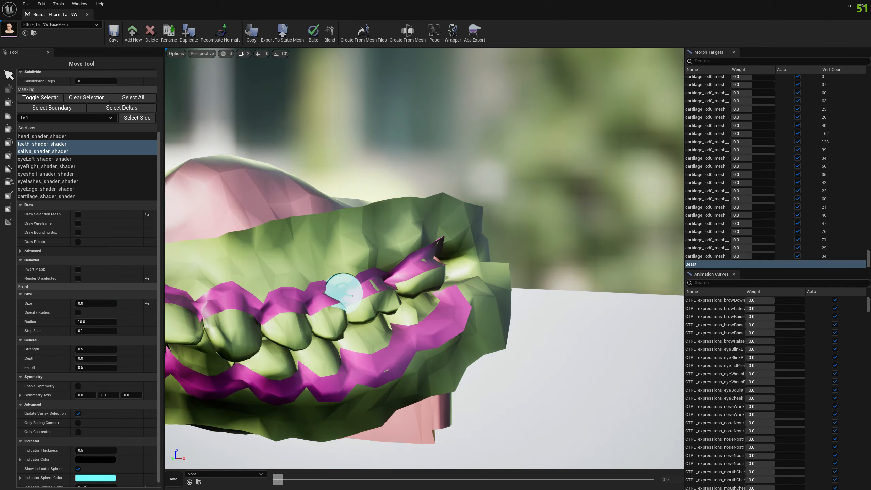
- Limit the Move brush to connected vertices and inspect the saliva strips around the molars and front teeth
scroll(369, 195, "down", 5)
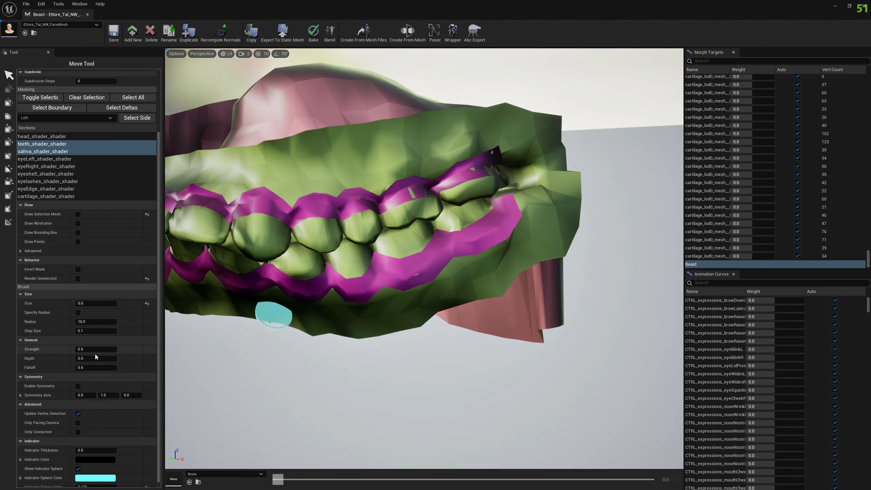
scroll(121, 327, "down", 1)
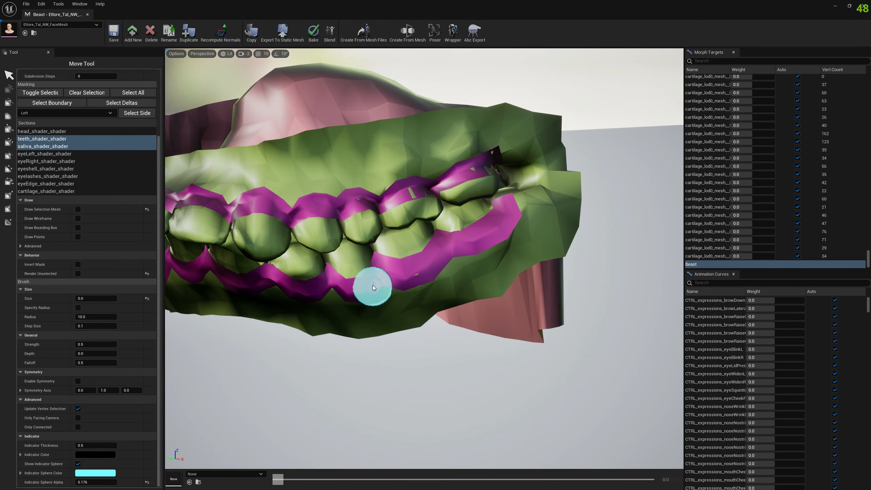
scroll(373, 284, "up", 3)
scroll(398, 394, "up", 3)
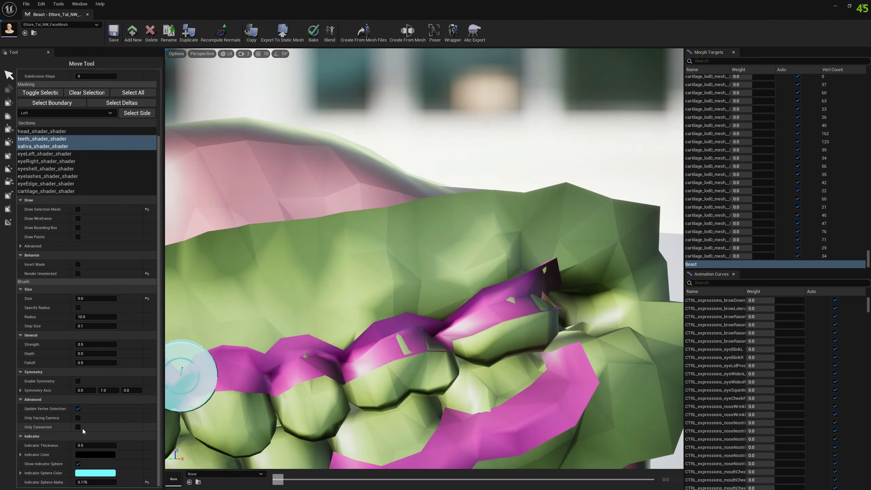
left_click(78, 427)
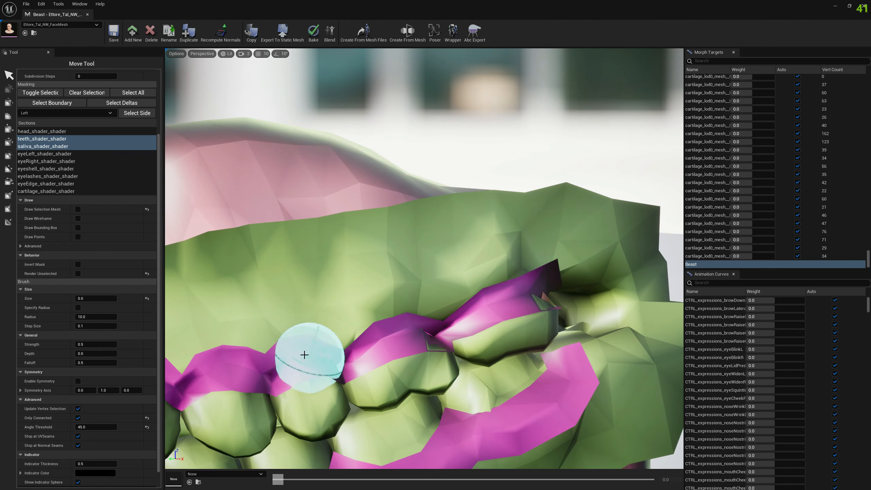
left_click_drag(367, 402, 377, 402, "alt")
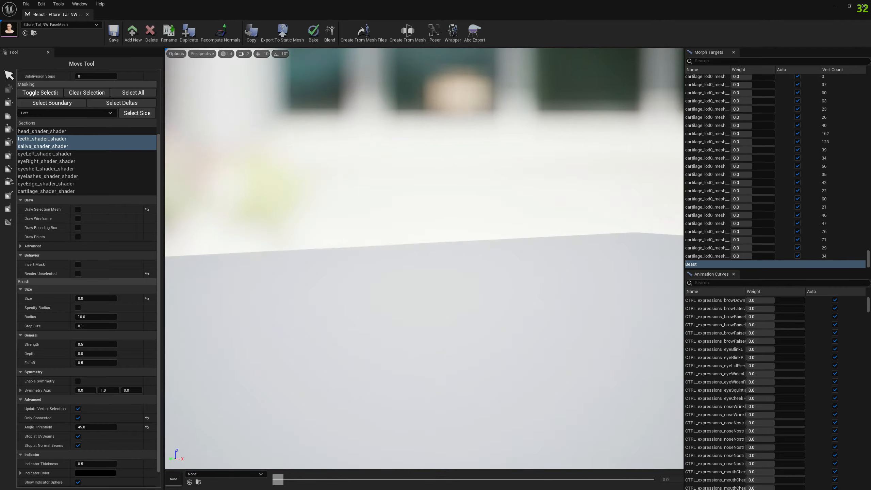
mouse_move(377, 402)
right_mouse_down()
mouse_move(330, 402)
mouse_move(360, 412)
mouse_move(422, 384)
mouse_move(377, 395)
mouse_move(380, 384)
right_mouse_up()
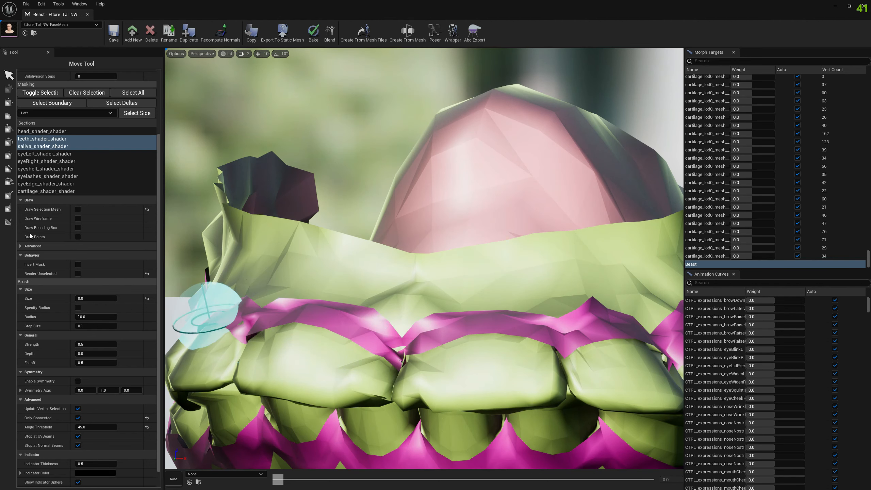
- Project the saliva section onto the teeth section again with the Project tool, this time with smoothing enabled
left_click(11, 223)
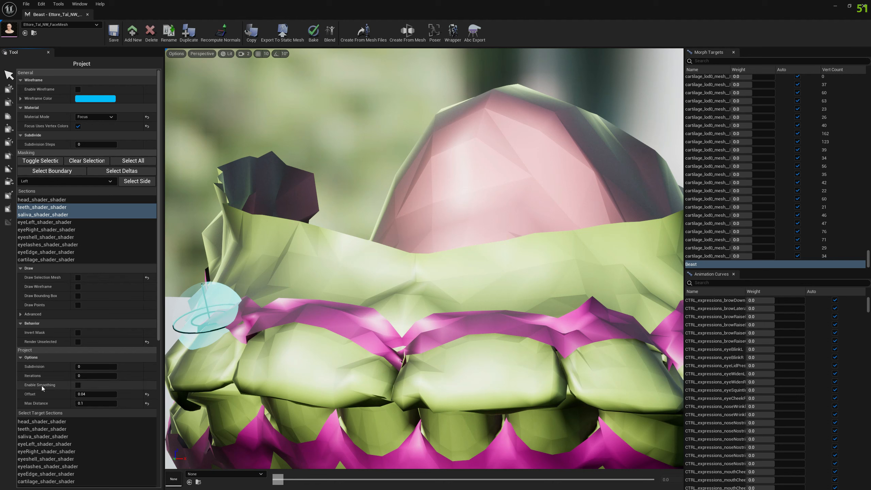
left_click(78, 385)
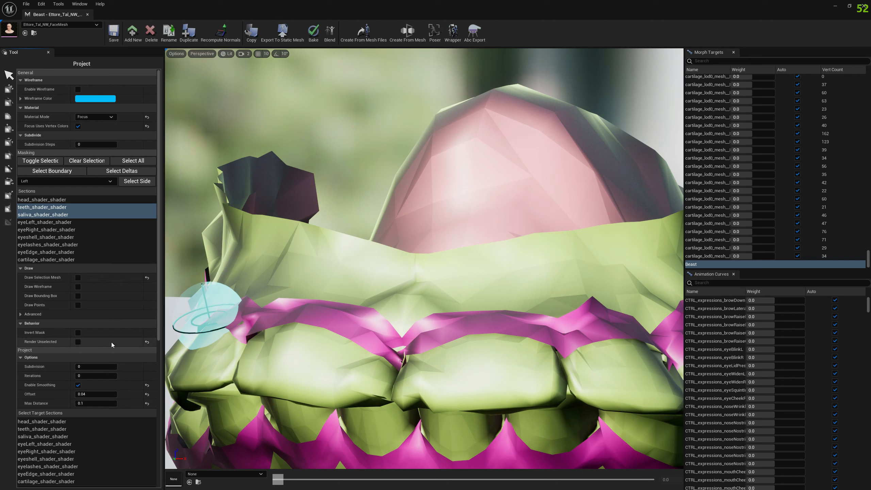
scroll(129, 339, "down", 3)
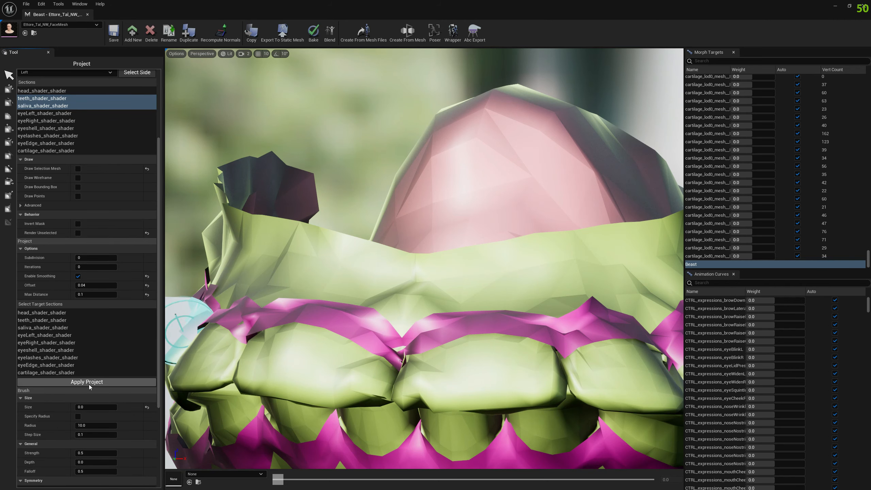
left_click(53, 107)
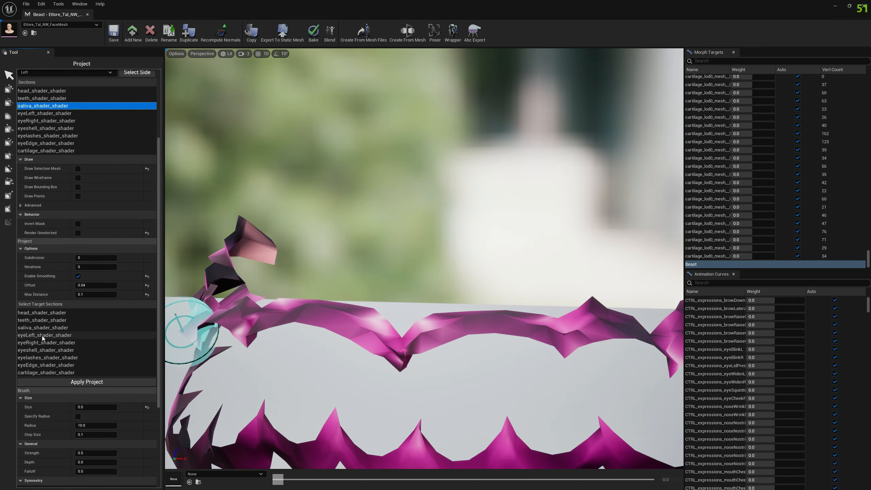
left_click(41, 321)
left_click(72, 382)
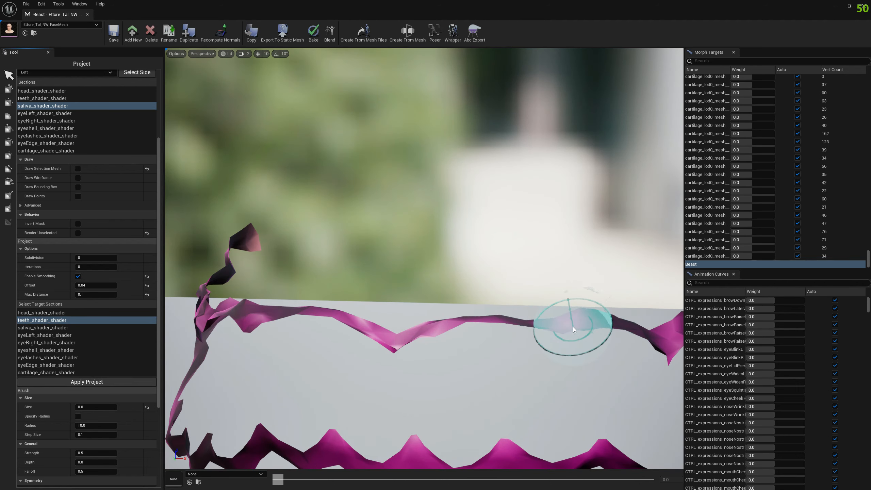
- Show the teeth section together with the saliva section and inspect how closely the projected strips fit the teeth
right_click_drag(572, 327, 571, 327)
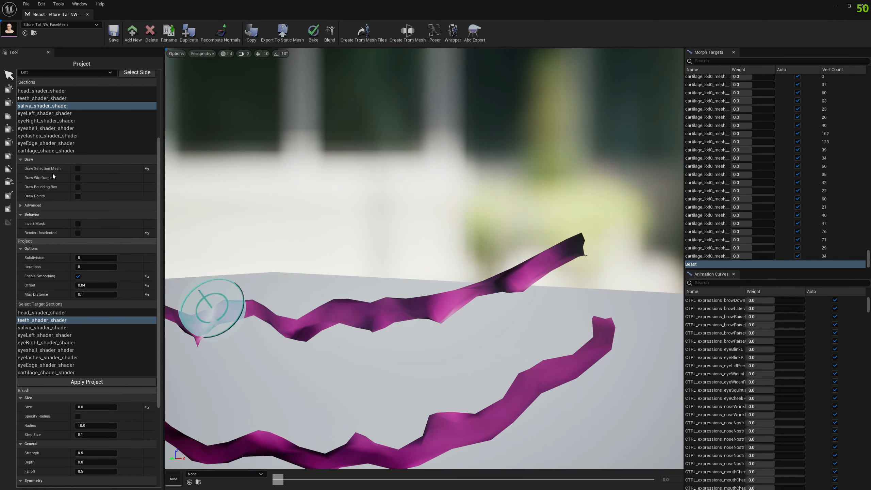
left_click(42, 99, "ctrl")
left_click_drag(350, 231, 446, 237, "alt")
key("ctrl+z")
left_click_drag(351, 234, 457, 234, "alt")
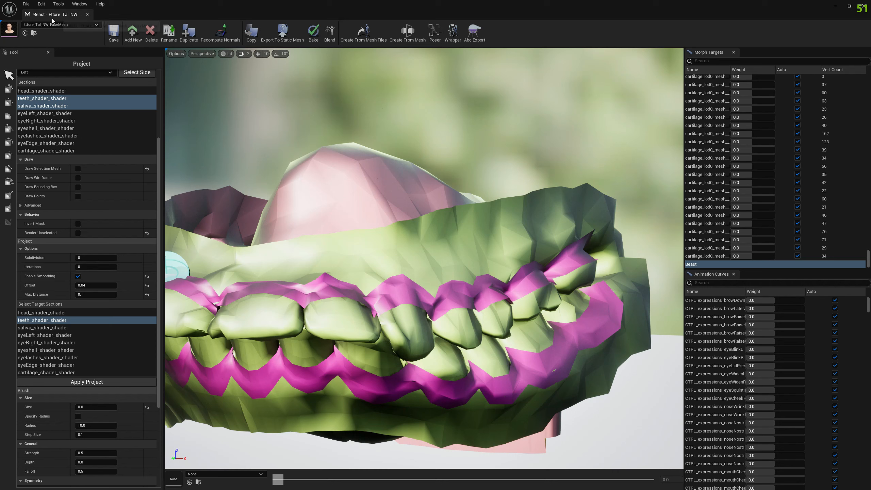
- Replace the face mesh being edited with the m_tal_nrw_body skeletal mesh and frame its torso
left_click(44, 28)
type("ett")
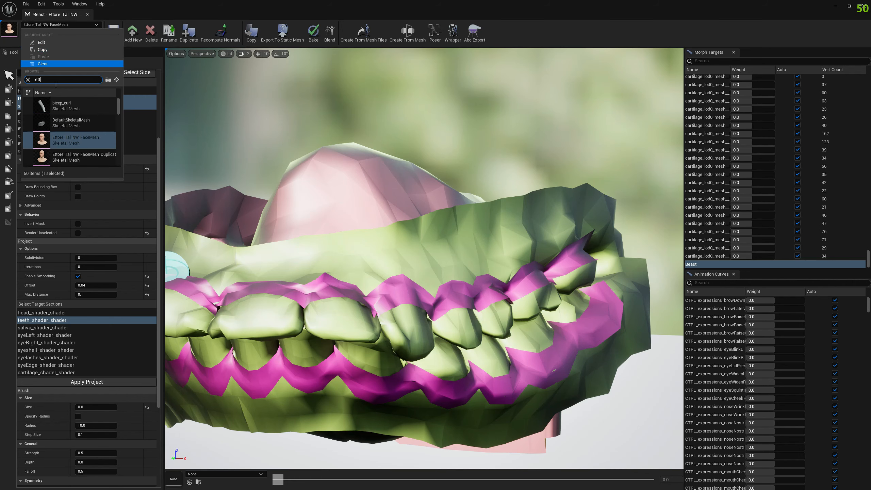
left_click(69, 157)
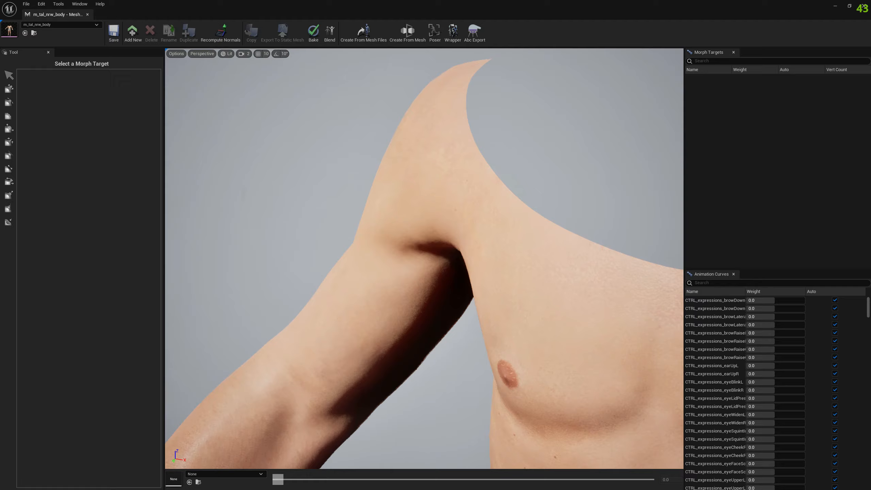
key("s")
right_click_drag(424, 258, 435, 291)
- Set SKM_Manny as the reference skeletal mesh and return to the body mesh editor
left_click(58, 4)
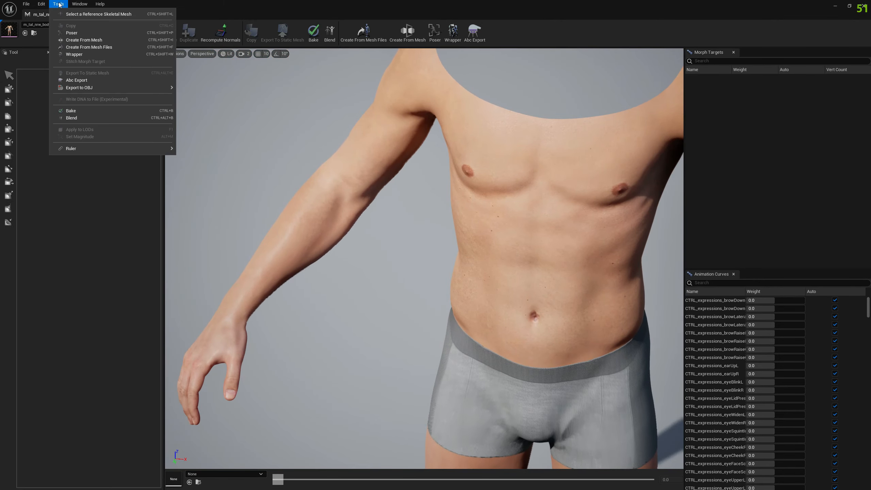
left_click(99, 15)
left_click(215, 43)
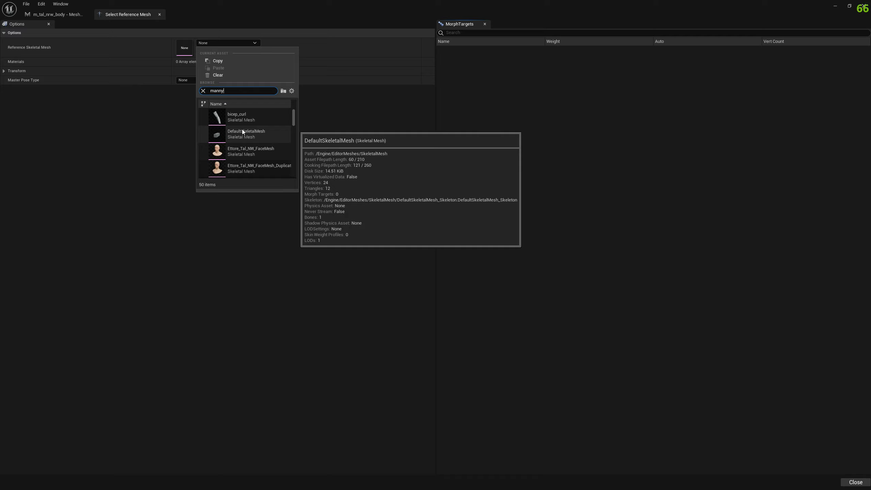
left_click(240, 115)
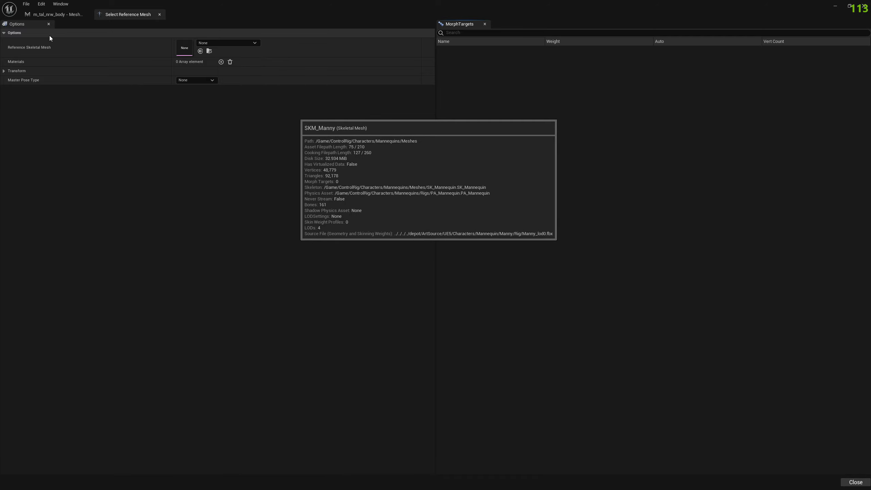
left_click(66, 16)
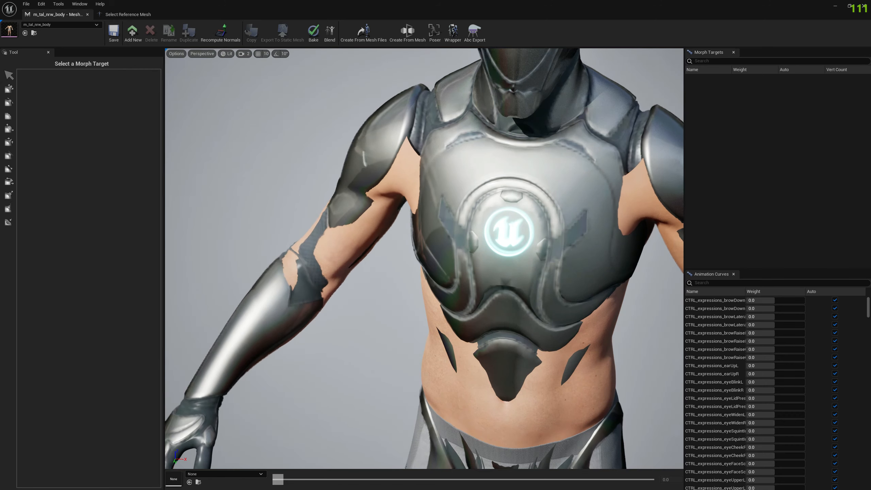
- Add a new morph target named Test to the body mesh
right_click(754, 124)
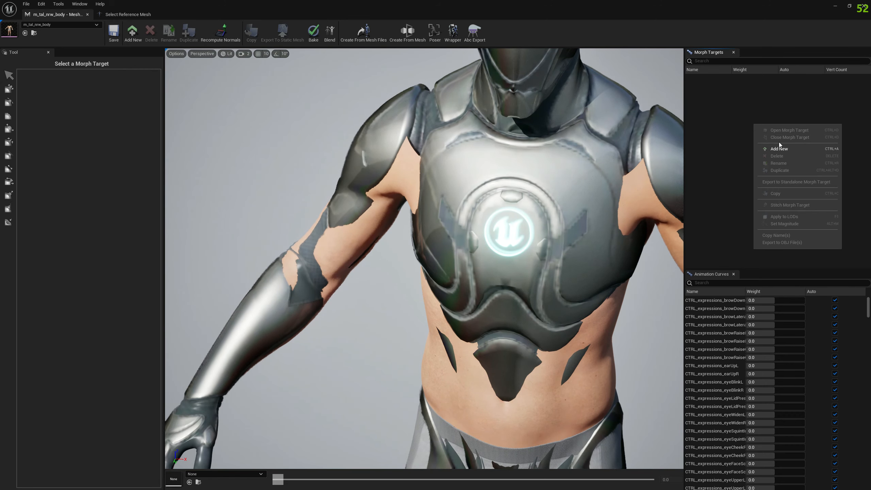
left_click(778, 148)
type("Test")
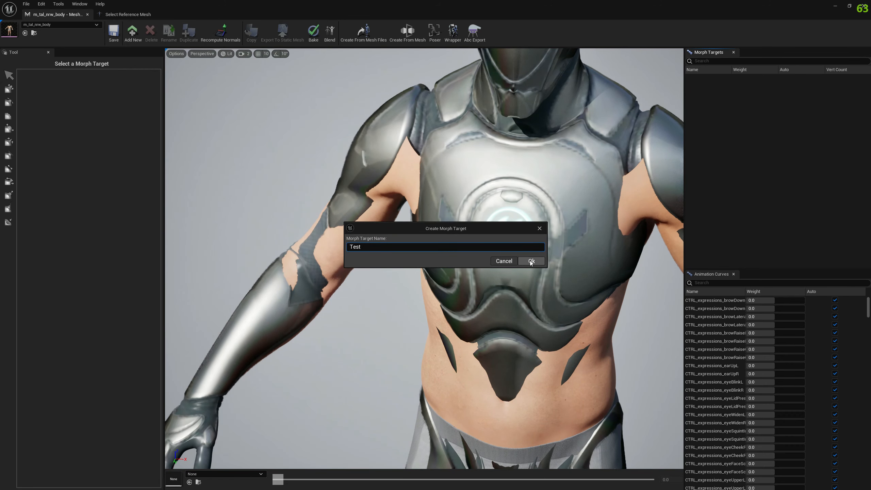
left_click(530, 261)
right_click_drag(516, 262, 500, 235)
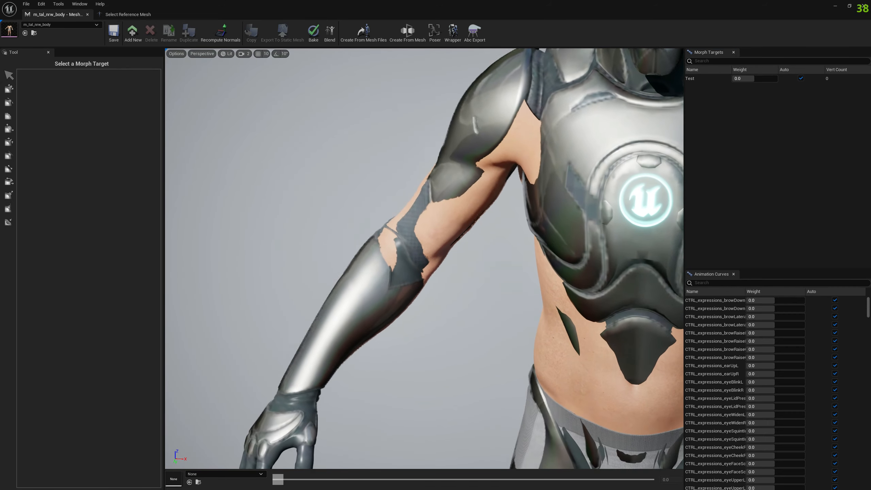
- Open the Test morph target for editing with the Project tool
left_click(711, 79)
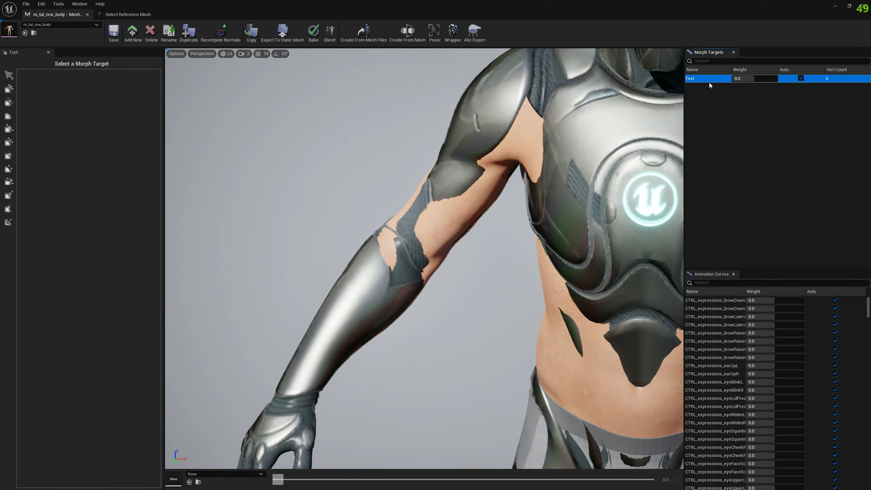
left_click(8, 222)
right_click_drag(335, 243, 362, 237)
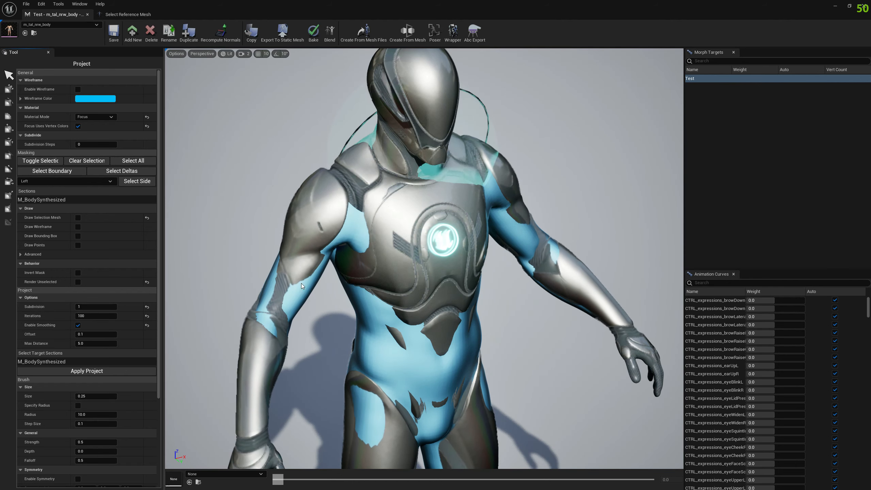
- Try projecting the whole body onto the Manny reference with an offset of 0.1, and undo the projection
left_click(91, 374)
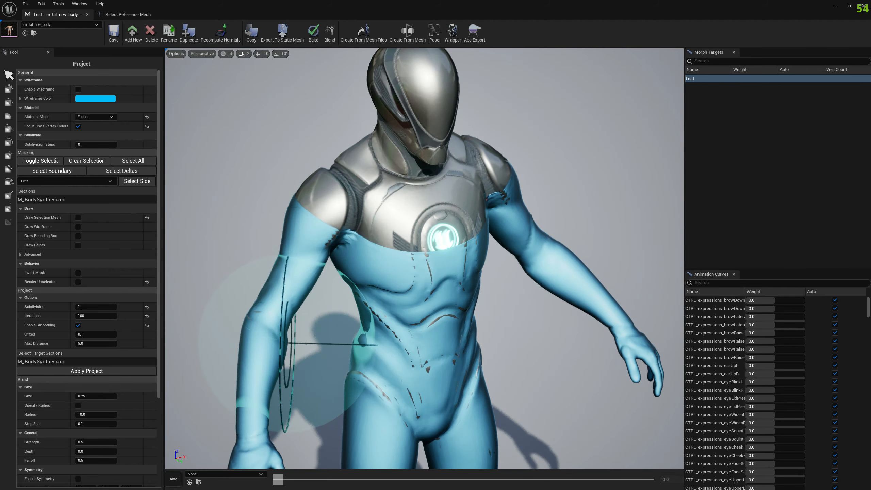
mouse_move(369, 344)
right_mouse_down()
mouse_move(319, 364)
mouse_move(356, 370)
mouse_move(384, 326)
mouse_move(418, 302)
mouse_move(382, 347)
mouse_move(413, 382)
mouse_move(429, 427)
mouse_move(420, 381)
right_mouse_up()
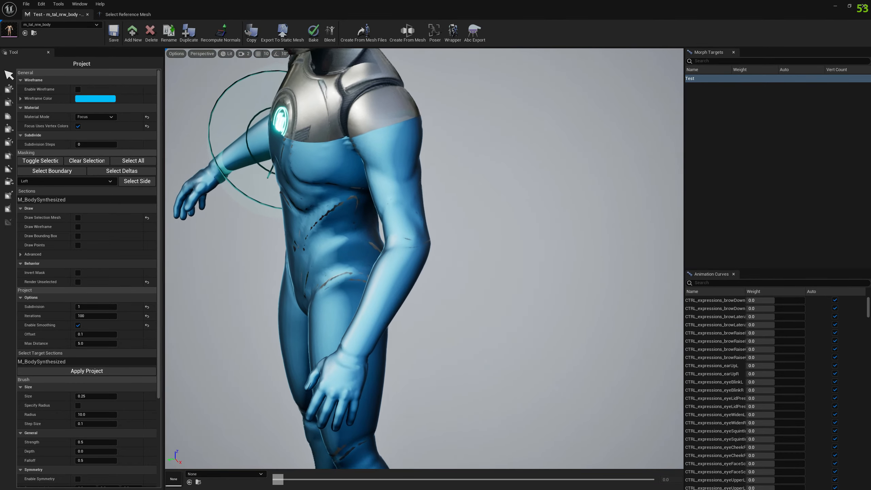
right_click_drag(396, 155, 419, 194)
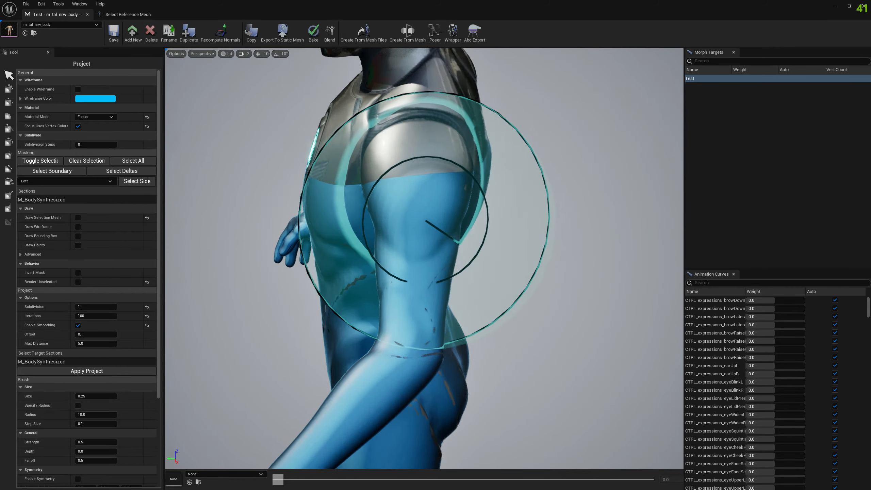
scroll(319, 191, "up", 5)
mouse_move(319, 191)
right_mouse_down()
mouse_move(343, 223)
mouse_move(319, 196)
right_mouse_up()
key("ctrl+z")
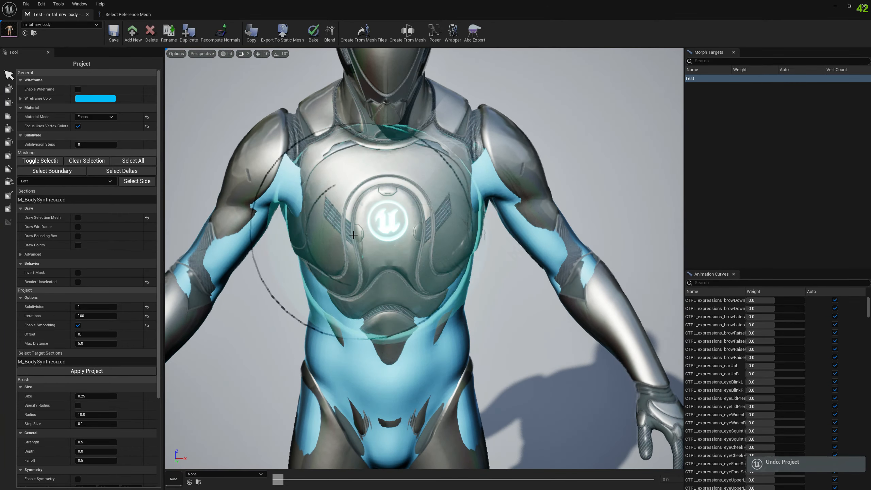
- Reduce the Project brush size to 0.15 for painting the projection on the torso
key("bracketleft")
key("bracketleft")
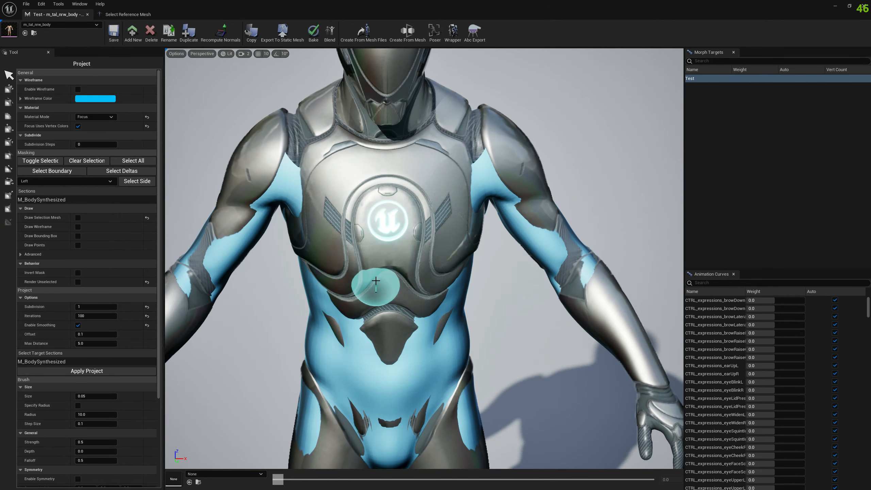
key("bracketright")
scroll(401, 292, "up", 5)
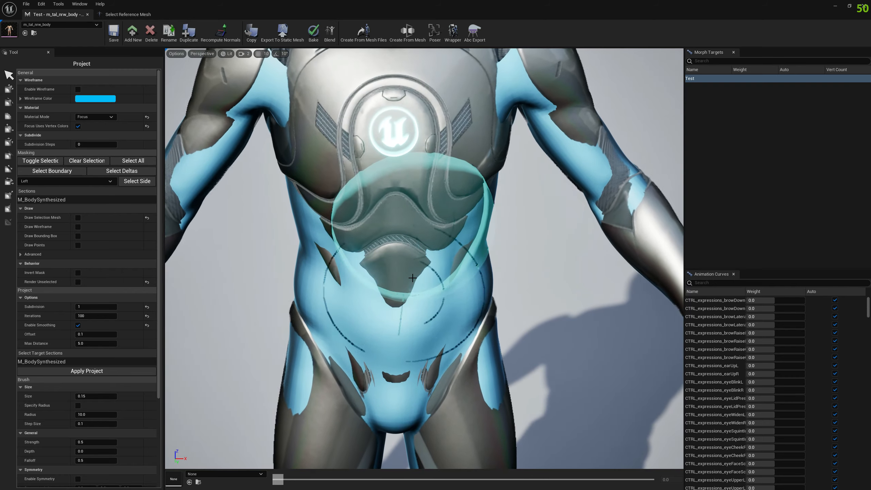
- Try brushing the projection over the torso, arm and hand, and undo the brush strokes
mouse_move(407, 212)
left_mouse_down()
mouse_move(434, 173)
mouse_move(422, 154)
mouse_move(301, 205)
mouse_move(456, 137)
mouse_move(317, 135)
mouse_move(389, 302)
mouse_move(302, 298)
mouse_move(476, 375)
mouse_move(399, 395)
mouse_move(311, 369)
mouse_move(318, 408)
mouse_move(592, 128)
mouse_move(679, 213)
mouse_move(671, 253)
mouse_move(653, 247)
left_mouse_up()
mouse_move(653, 247)
middle_mouse_down()
mouse_move(536, 228)
mouse_move(341, 229)
mouse_move(398, 253)
middle_mouse_up()
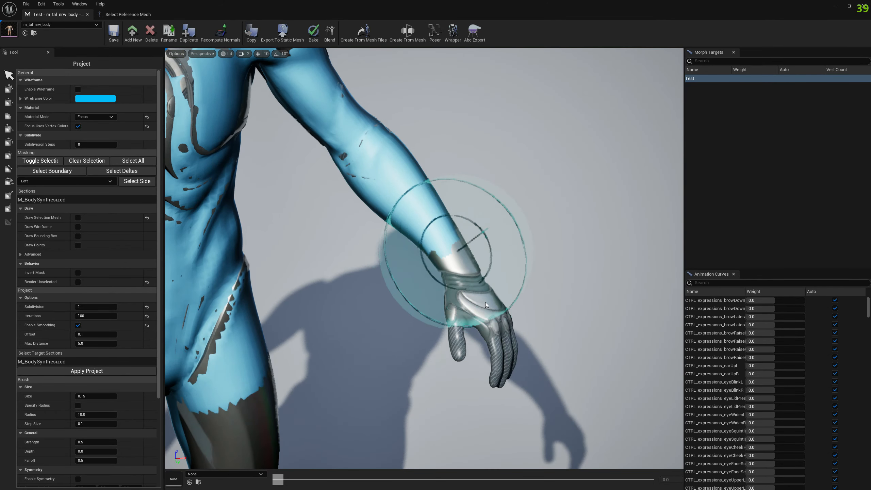
mouse_move(486, 302)
left_mouse_down()
mouse_move(457, 309)
mouse_move(493, 376)
left_mouse_up()
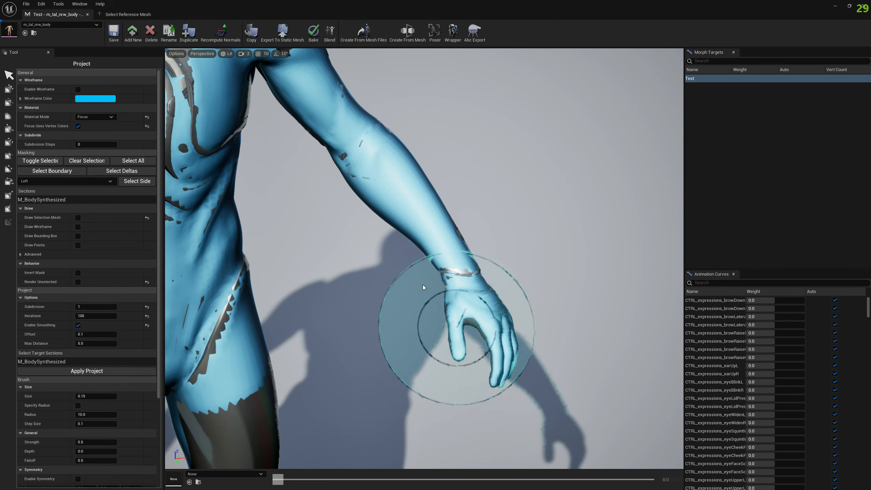
mouse_move(352, 140)
middle_mouse_down()
mouse_move(408, 272)
mouse_move(569, 231)
middle_mouse_up()
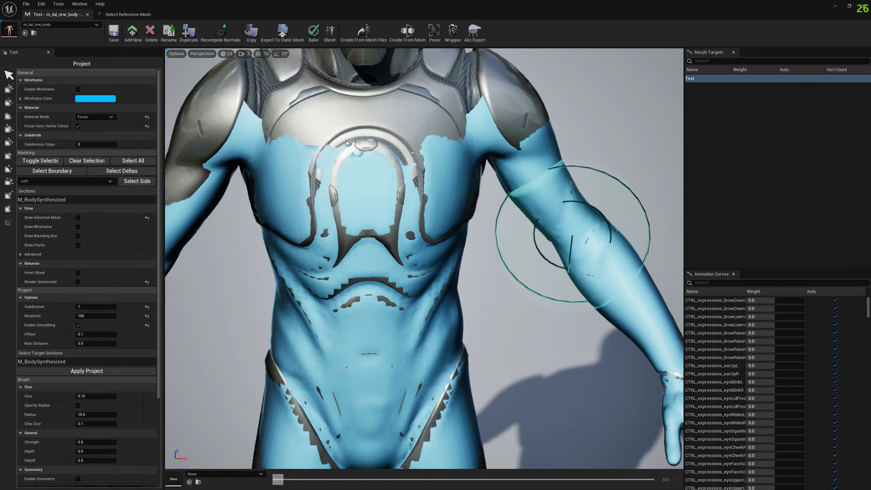
key("ctrl+z")
key("ctrl+z")
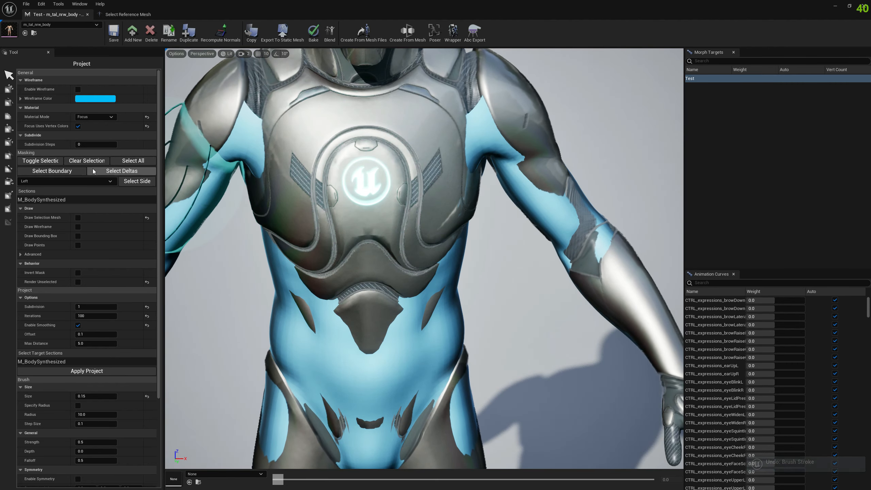
- Mask the boundary vertices of the body mesh and render the unselected geometry with the mask's wireframe drawn
left_click(66, 171)
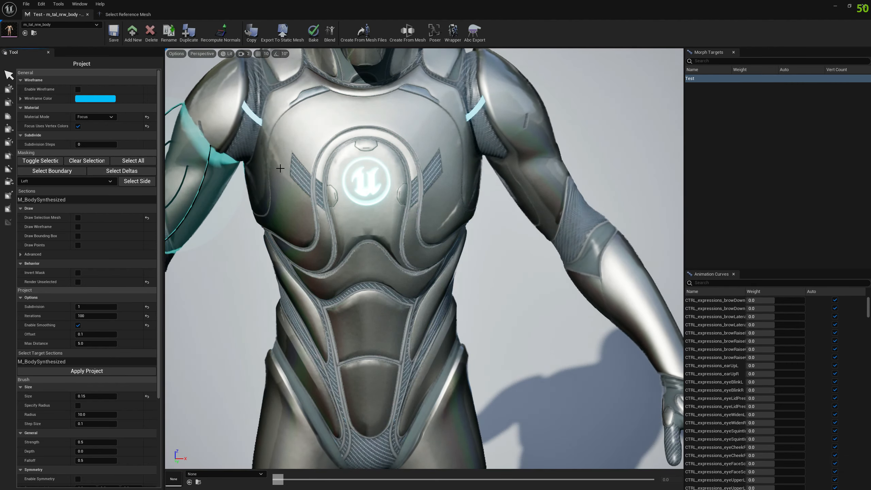
scroll(241, 177, "down", 3)
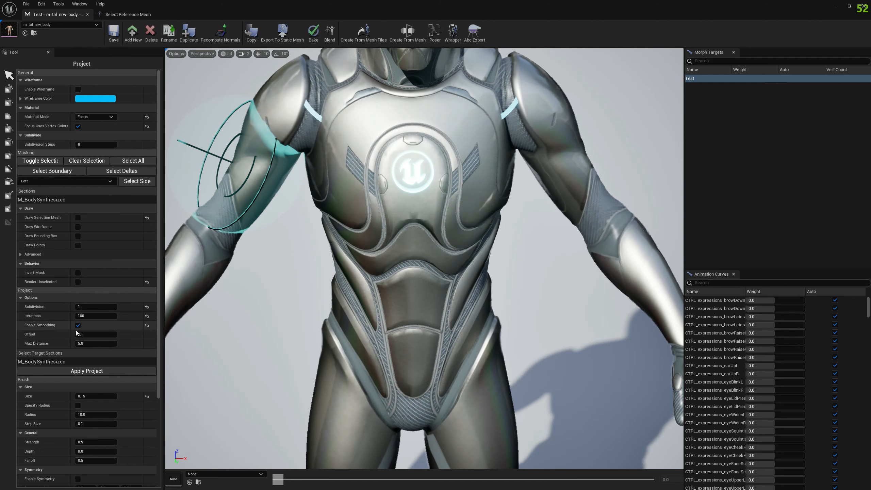
left_click(78, 282)
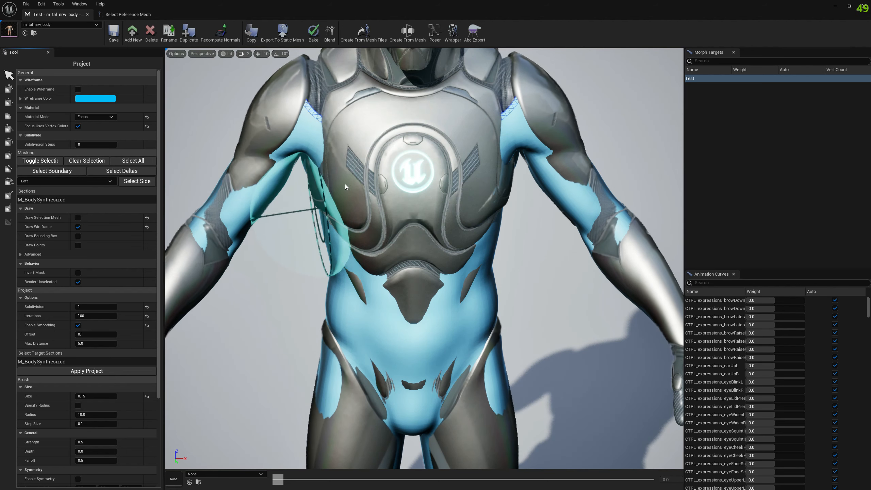
- Draw the selection mesh on the masked boundary edges and invert the mask
scroll(345, 184, "up", 3)
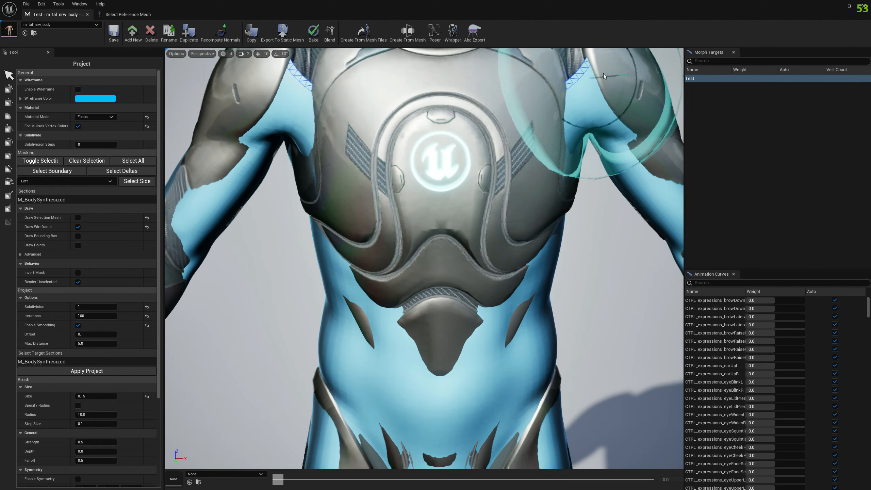
left_click(78, 217)
scroll(355, 130, "down", 3)
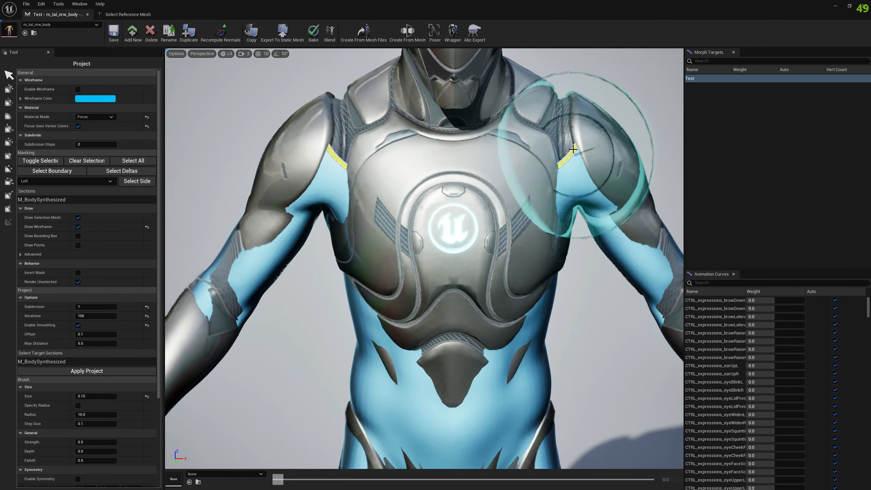
scroll(408, 211, "down", 4)
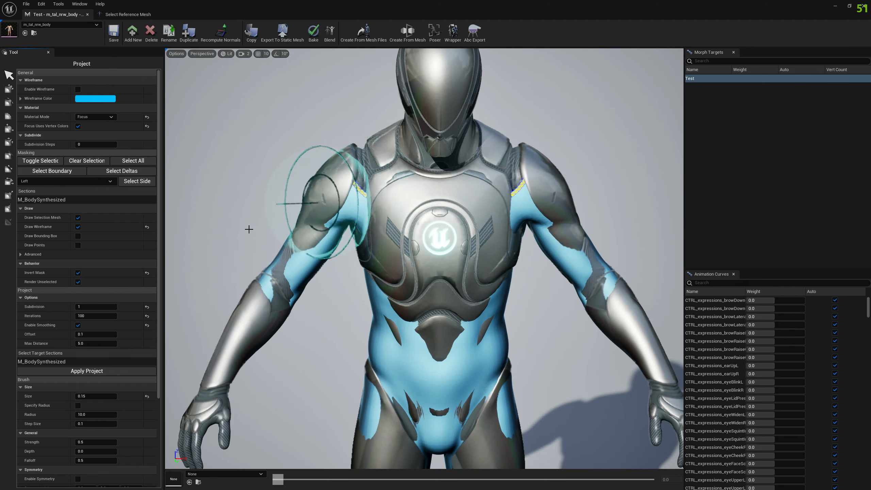
- Project the whole body onto the Manny reference with the boundary masked, and inspect the torso and legs for poke-through
left_click(90, 372)
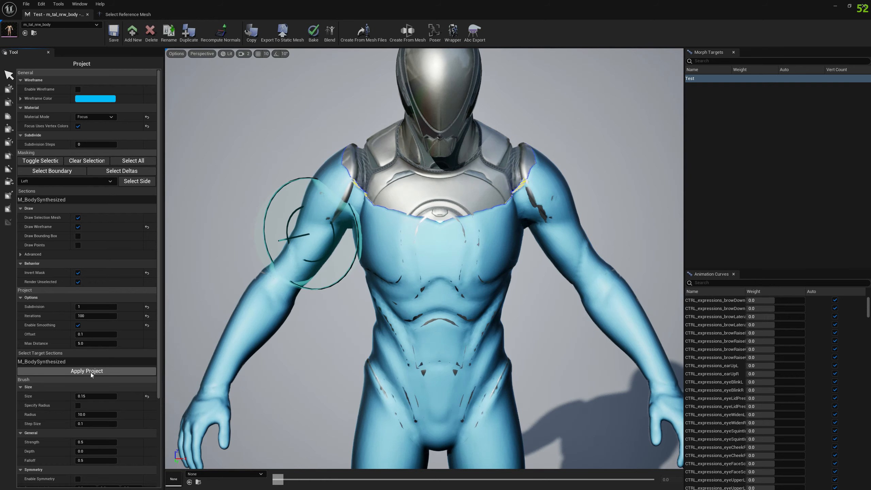
key("w")
right_click_drag(308, 307, 283, 317)
key("d")
mouse_move(396, 179)
left_mouse_down("alt")
mouse_move(185, 178)
mouse_move(166, 189)
left_mouse_up("alt")
scroll(295, 216, "down", 5)
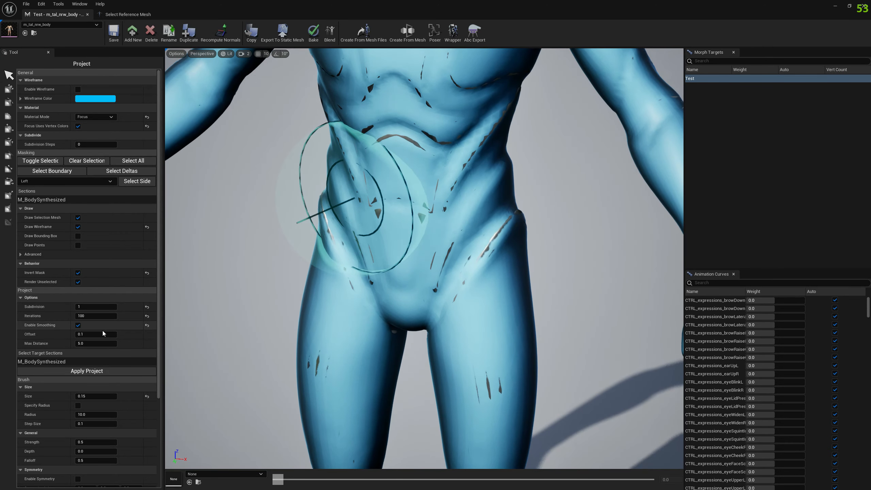
- Reproject the body onto the reference with an offset of 0.3 and inspect the torso and arm
left_click(101, 333)
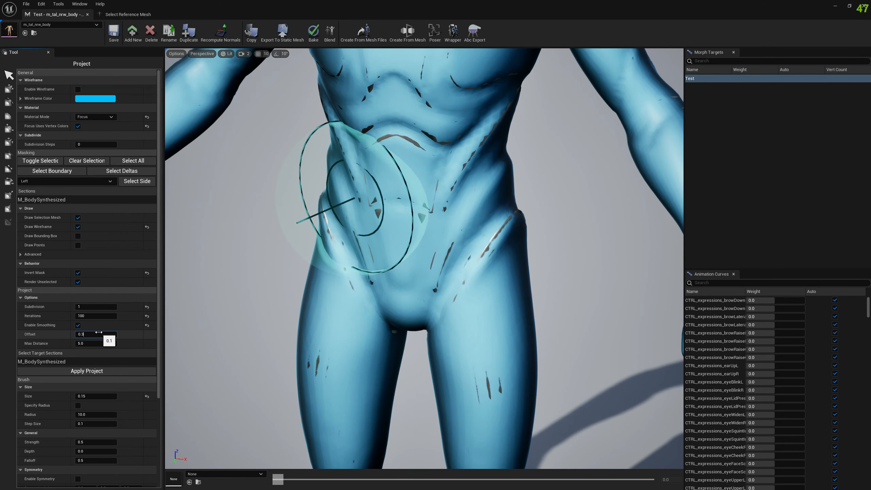
type("0.3")
left_click(75, 371)
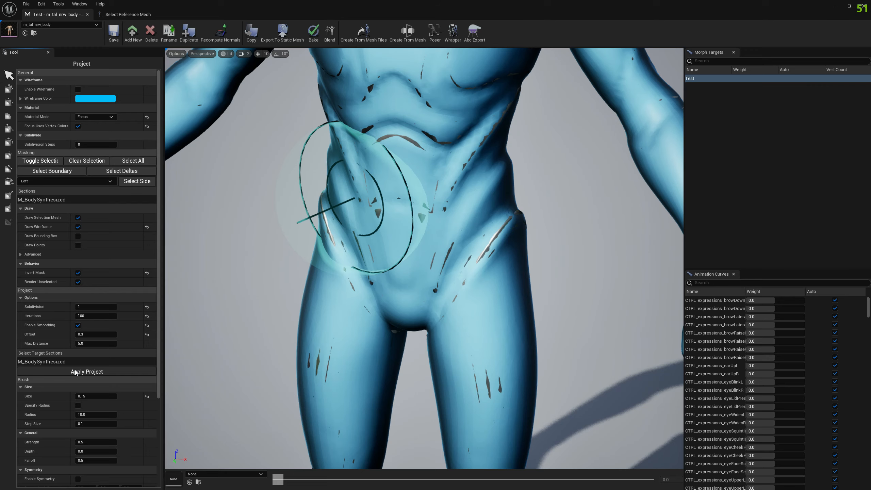
mouse_move(370, 298)
right_mouse_down()
mouse_move(394, 271)
mouse_move(326, 271)
right_mouse_up()
mouse_move(414, 272)
right_mouse_down()
mouse_move(493, 274)
mouse_move(498, 288)
right_mouse_up()
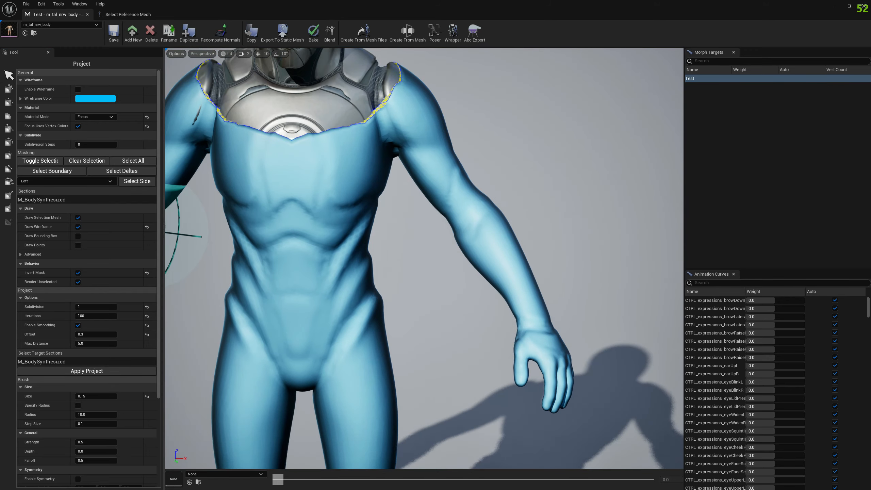
right_click_drag(436, 260, 475, 275)
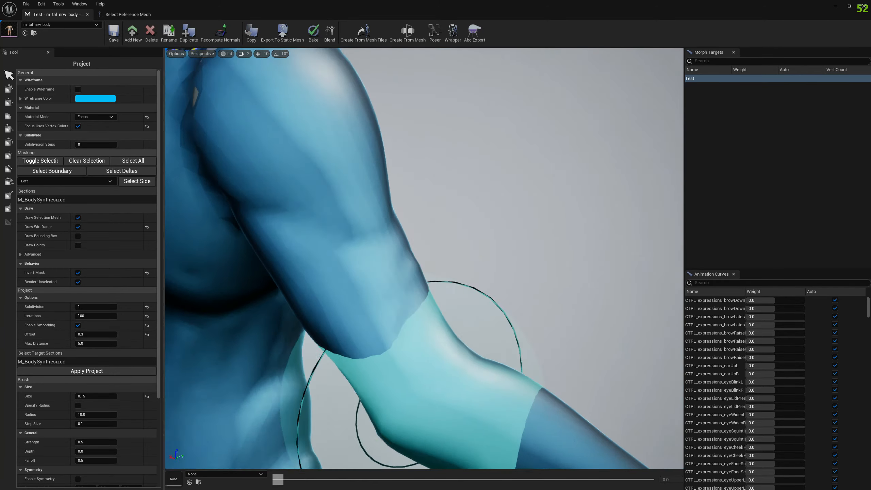
- Switch to the Sculpt tool and try covering the poke-through at the front of the shoulder with strength 0.5
mouse_move(411, 388)
right_mouse_down()
mouse_move(424, 307)
mouse_move(409, 305)
mouse_move(424, 298)
mouse_move(384, 328)
mouse_move(470, 319)
mouse_move(435, 320)
mouse_move(434, 329)
mouse_move(420, 319)
mouse_move(408, 244)
right_mouse_up()
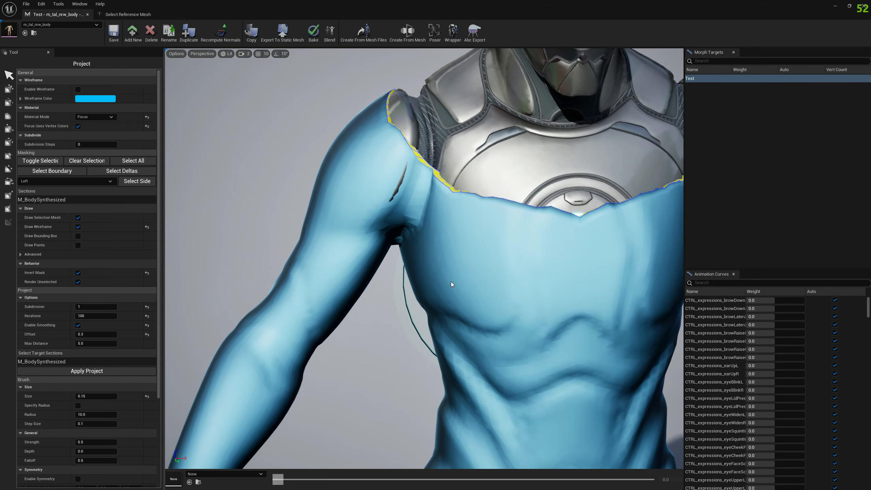
left_click(9, 111)
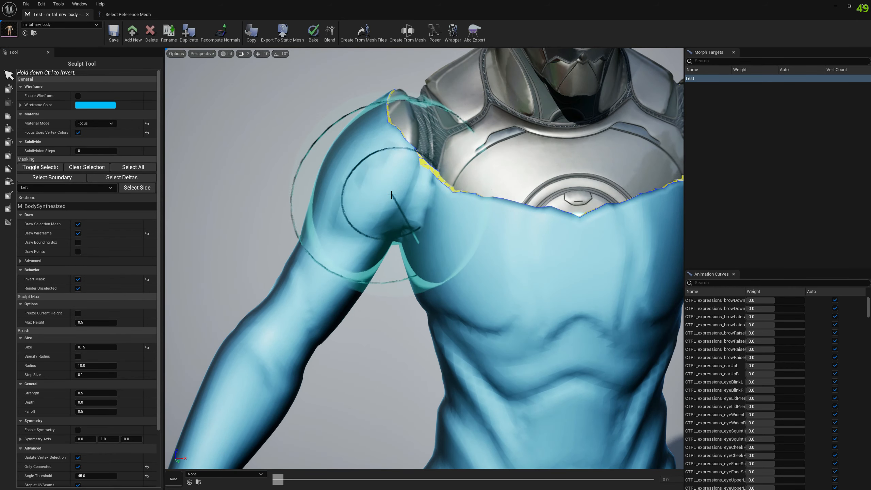
key("ctrl+z")
- Lower the sculpt brush strength to 0.148, sculpt over the shoulder's poke-through gap, and inspect the whole body
scroll(107, 310, "down", 5)
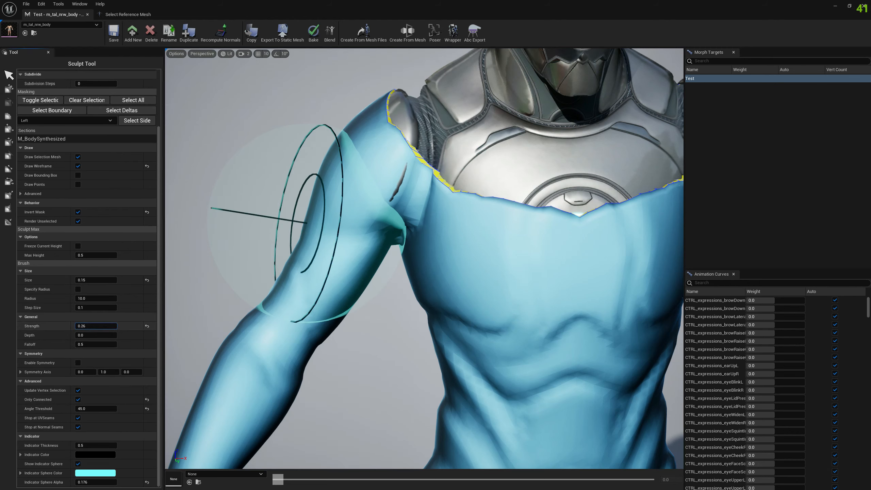
left_click_drag(394, 188, 348, 208)
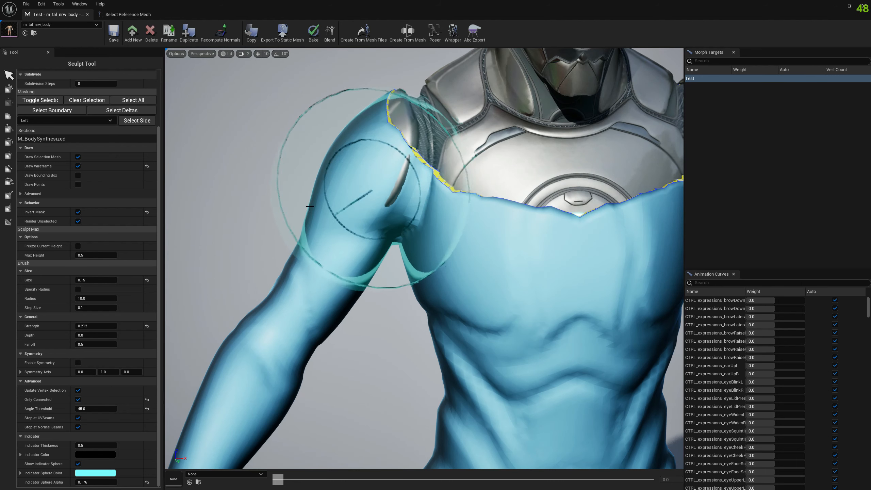
key("ctrl+z")
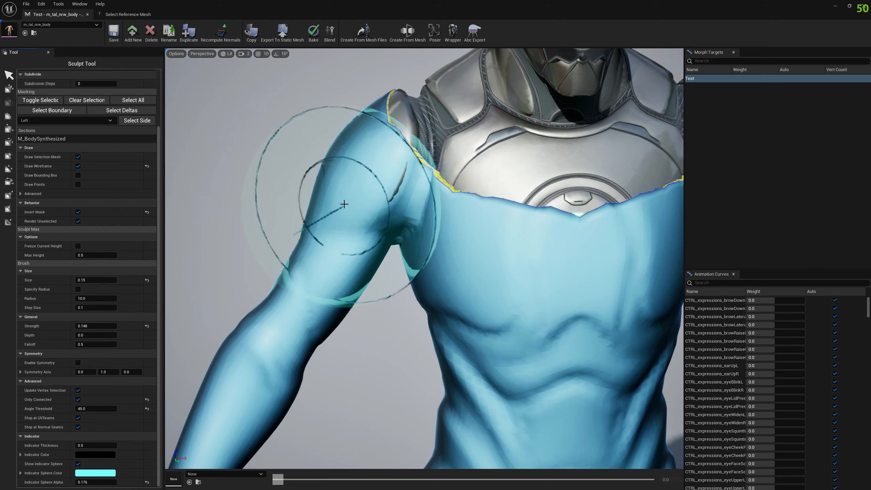
left_click_drag(389, 184, 388, 187)
scroll(387, 187, "down", 5)
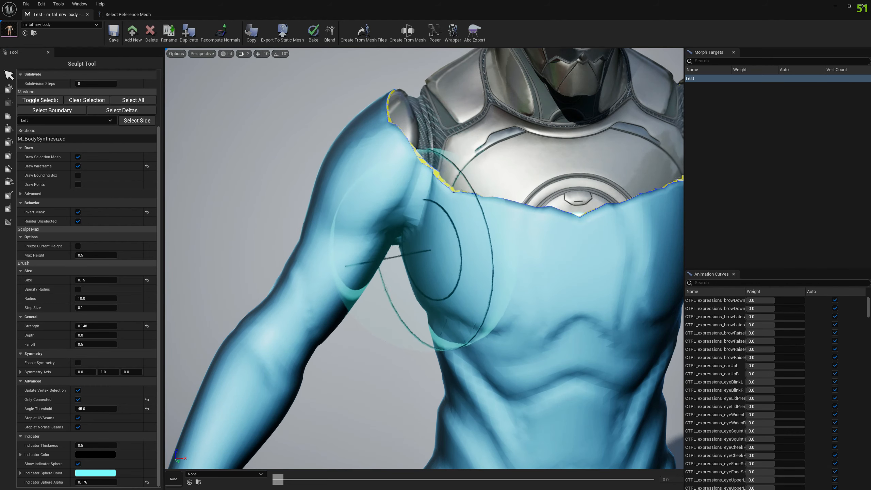
middle_click_drag(301, 301, 384, 79)
scroll(384, 78, "down", 1)
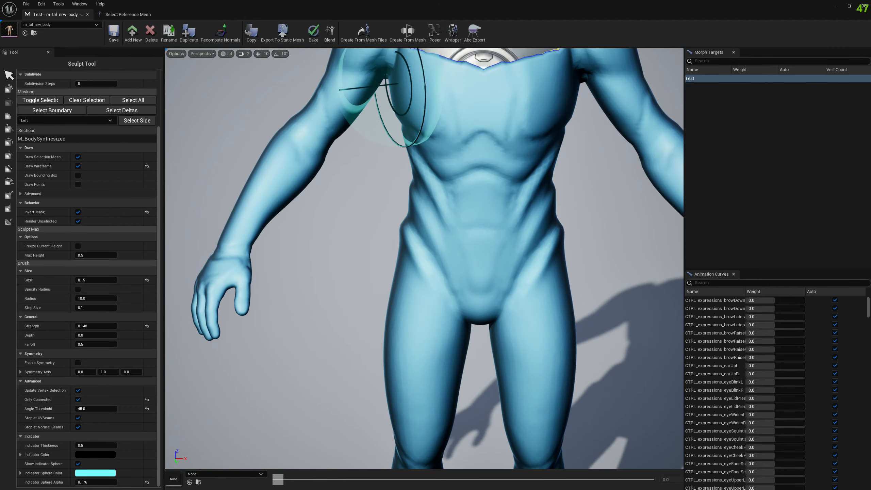
middle_click_drag(428, 230, 431, 230)
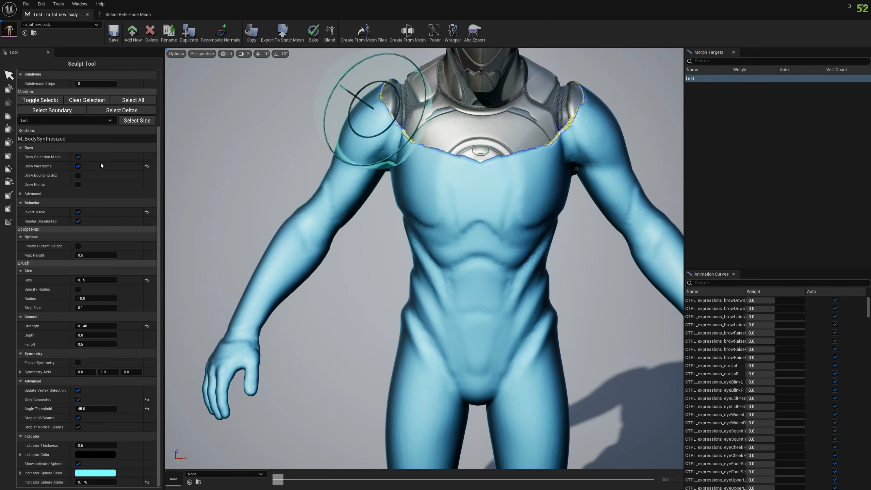
scroll(103, 172, "up", 2)
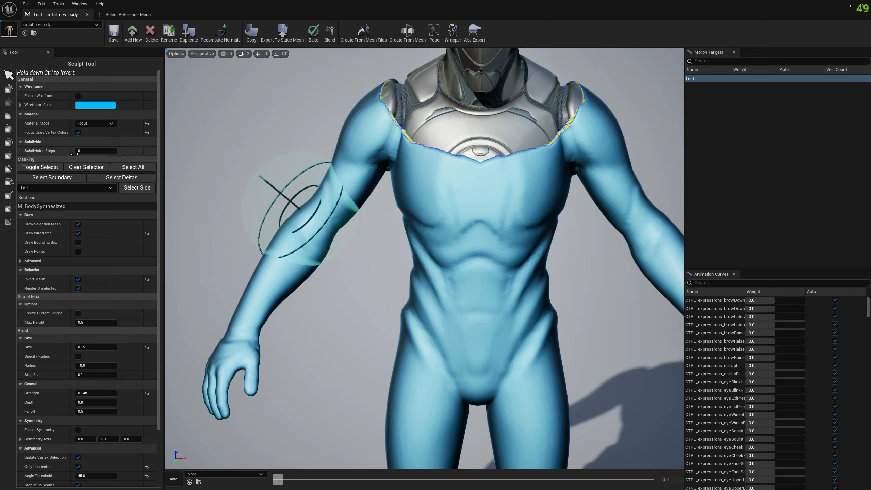
left_click(78, 132)
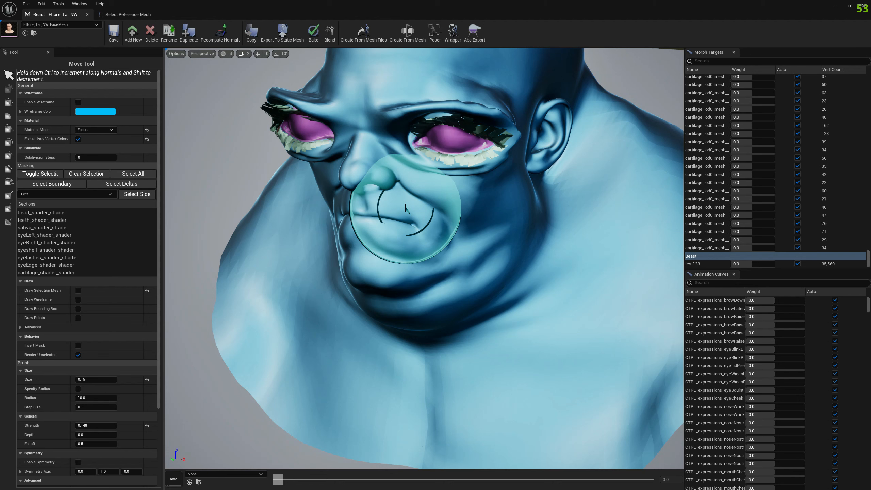
left_click(453, 32)
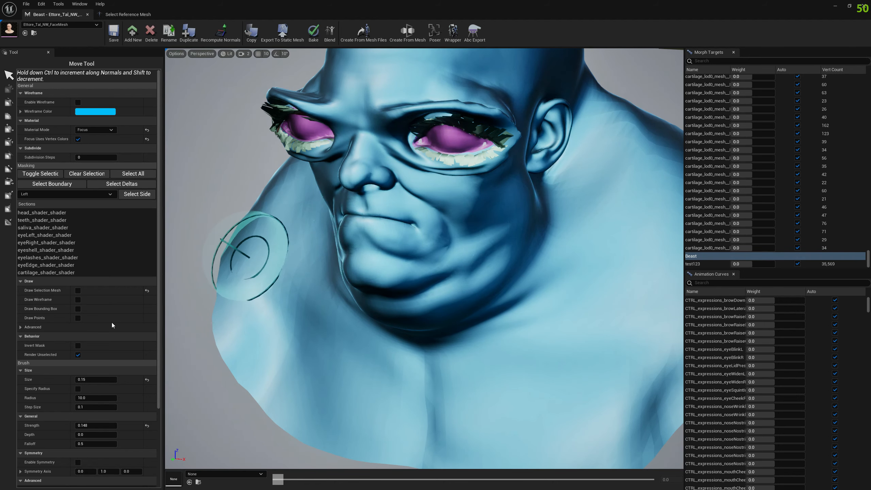
scroll(447, 213, "up", 5)
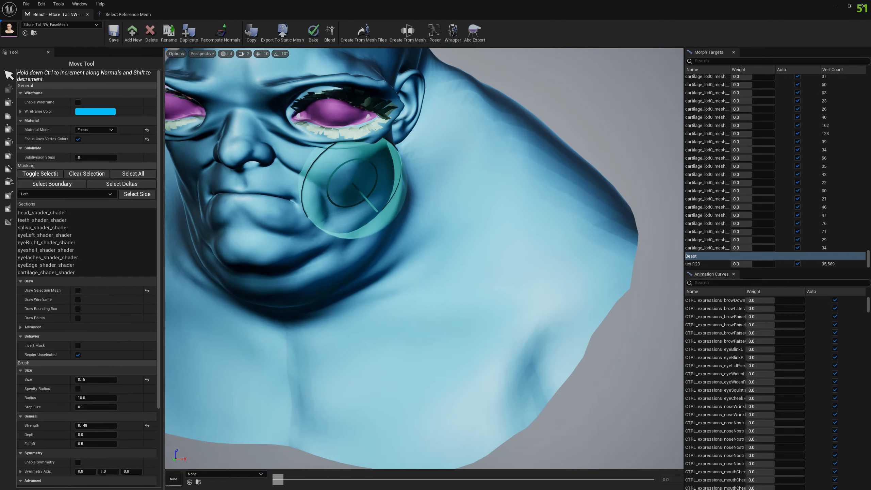
scroll(351, 189, "down", 5)
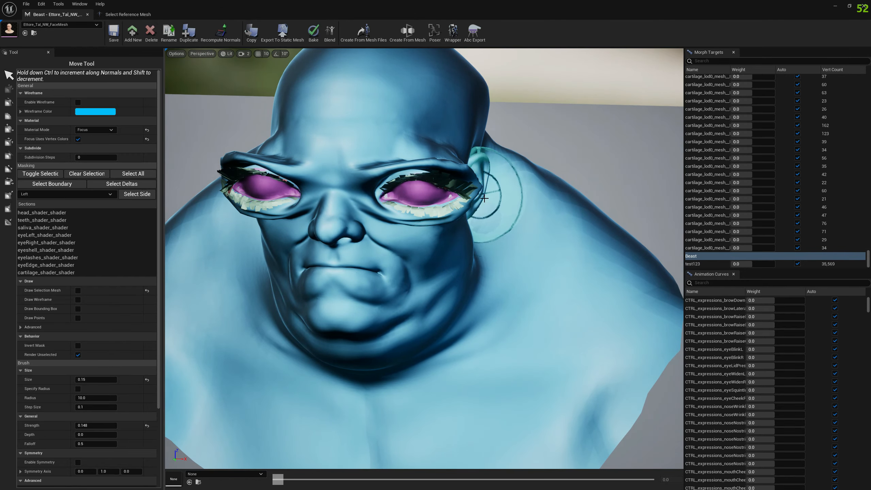